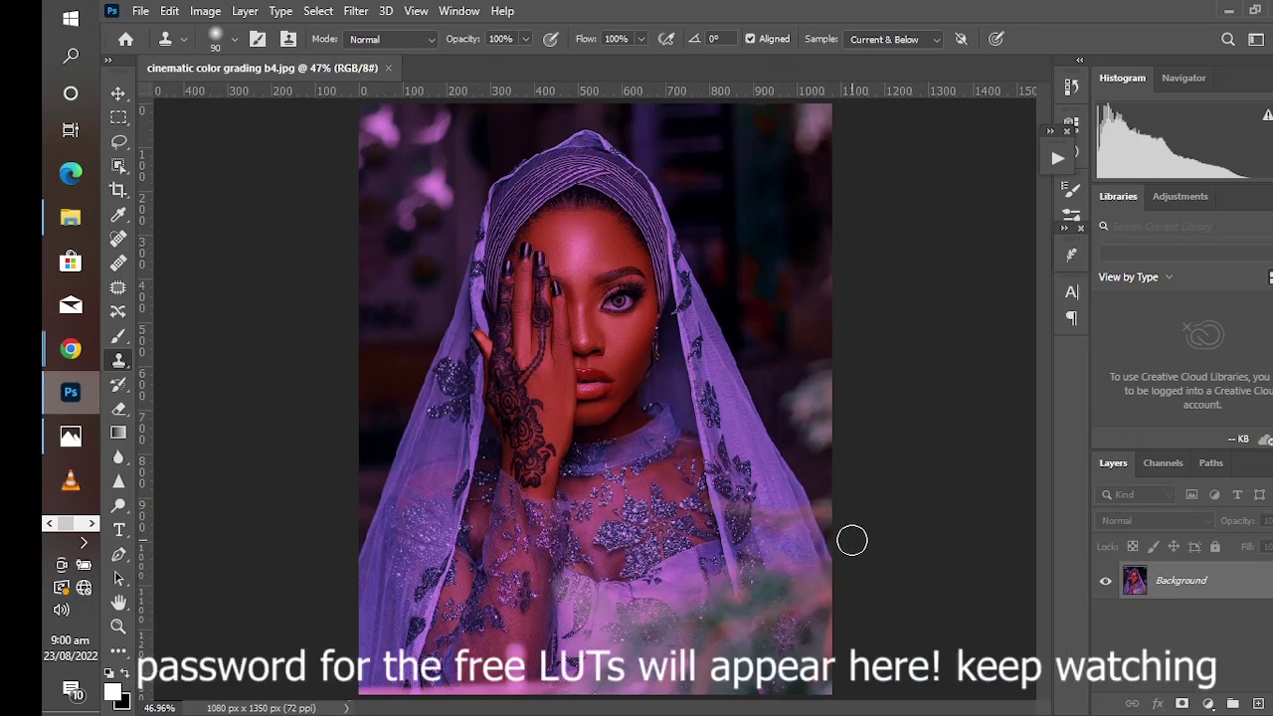
Open the new fill or adjustment layer menu at the bottom of the Layers panel
click(1208, 704)
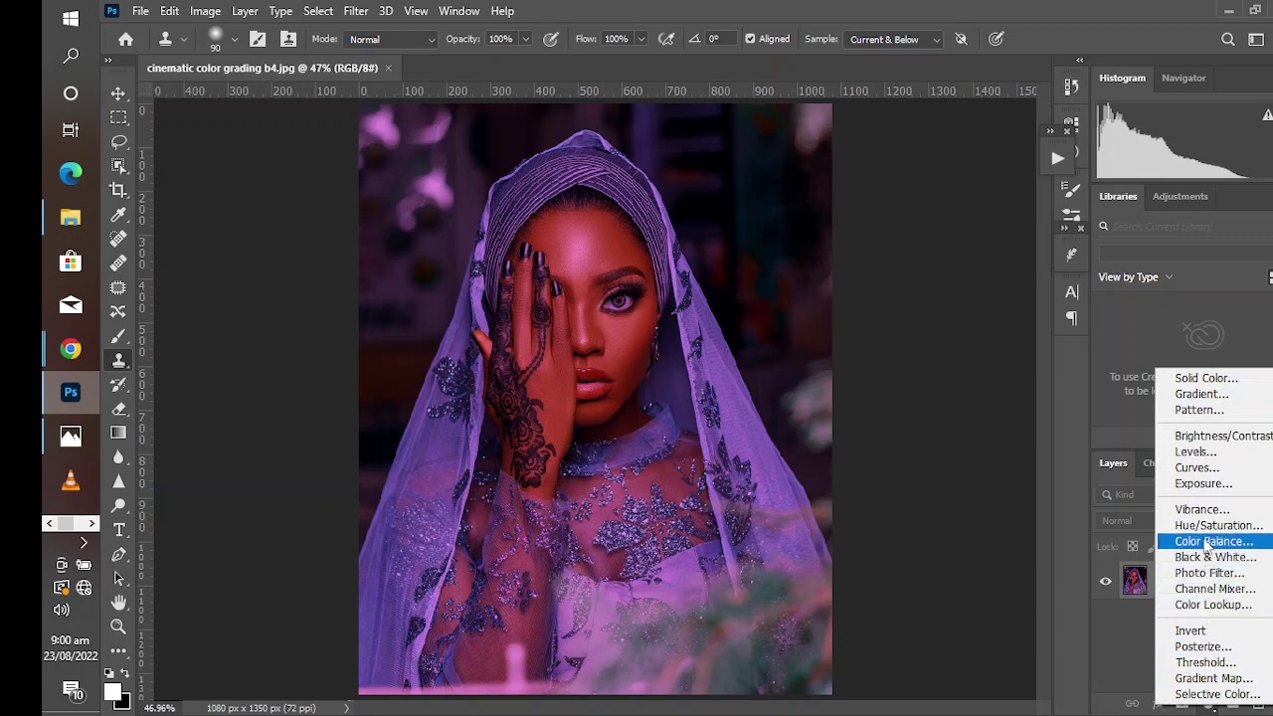
Add a Channel Mixer layer with the Green output channel's green boosted to about +157
click(1208, 589)
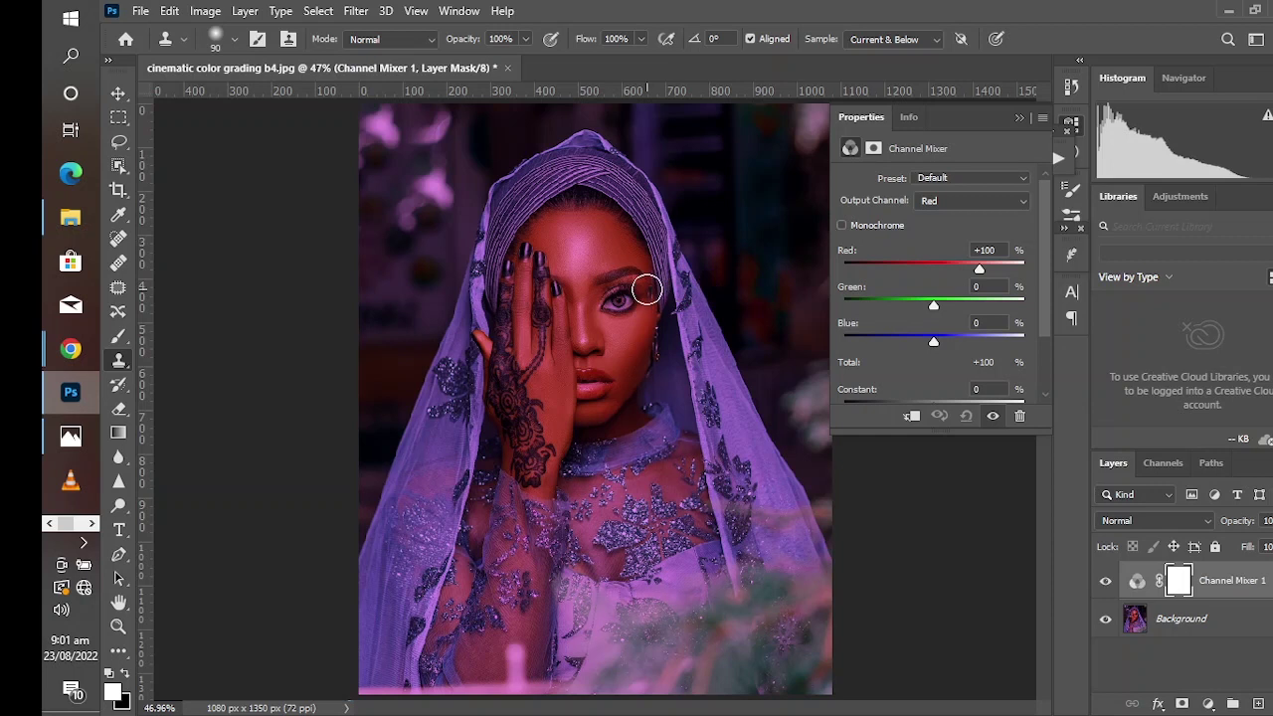
click(972, 202)
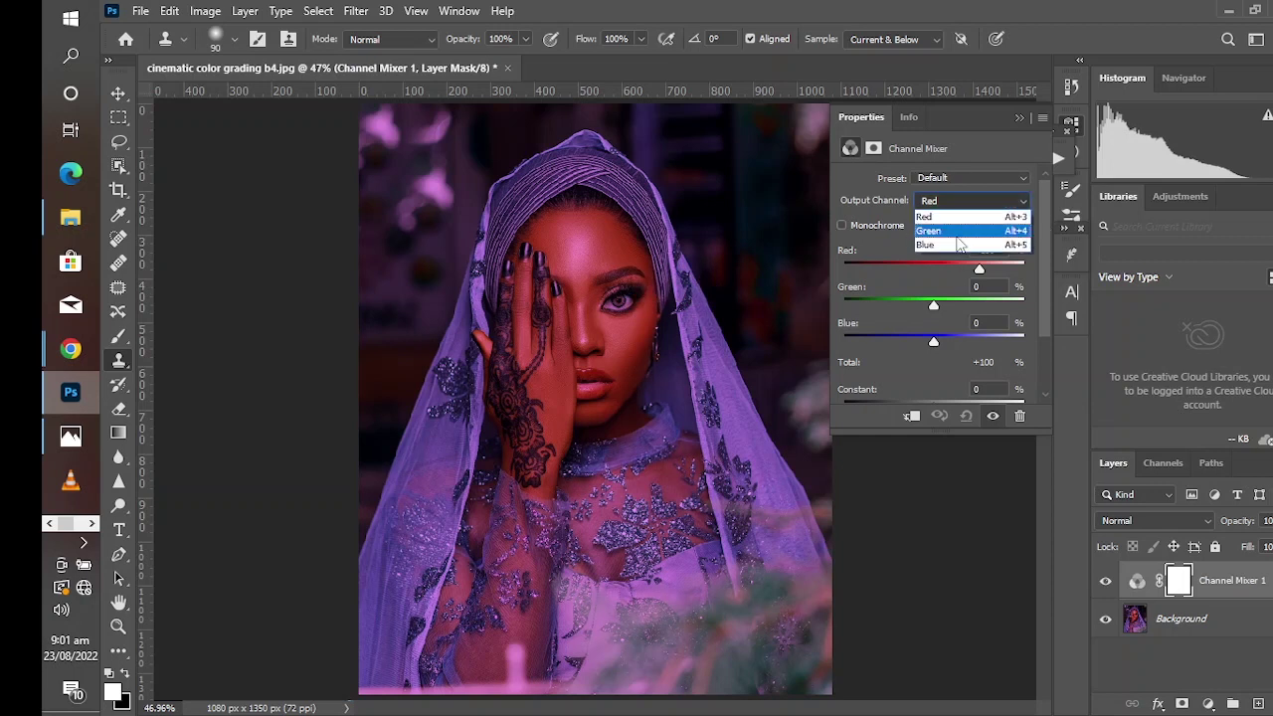
click(955, 224)
drag(980, 309, 1006, 312)
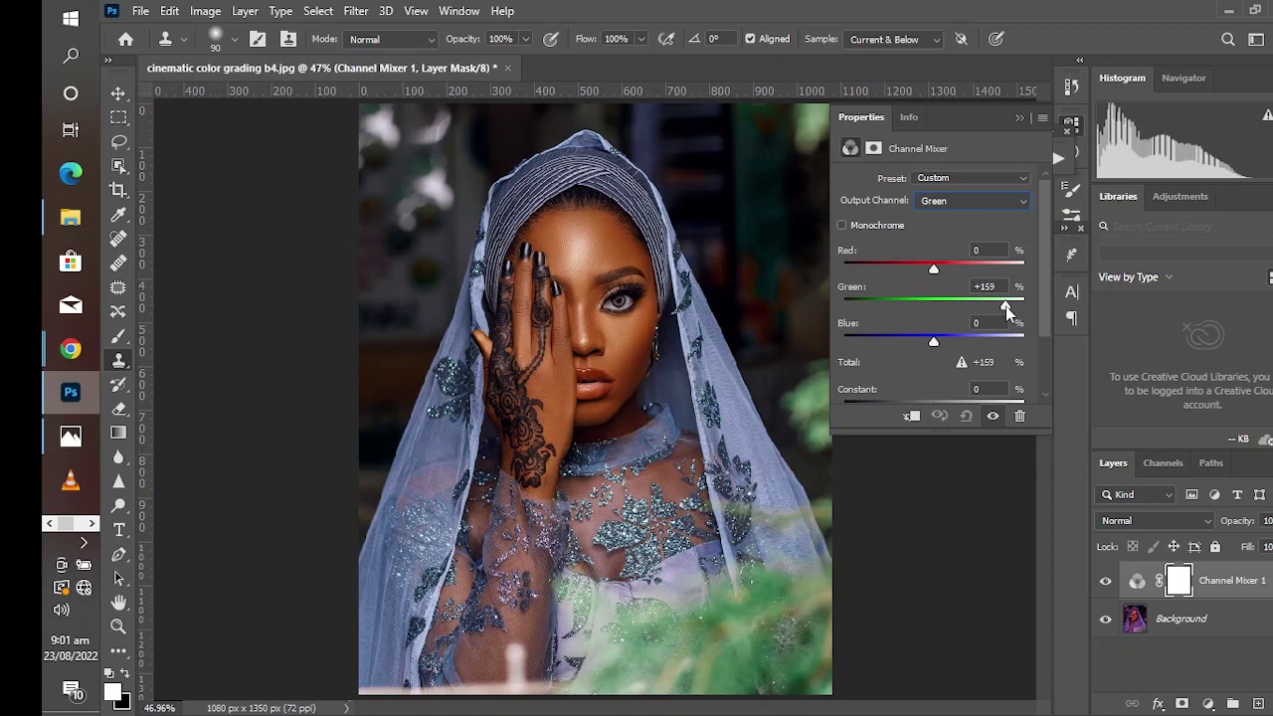
drag(1005, 306, 1006, 309)
Collapse the Channel Mixer properties and toggle the layer off and on to compare
click(1016, 117)
click(1104, 581)
click(1104, 581)
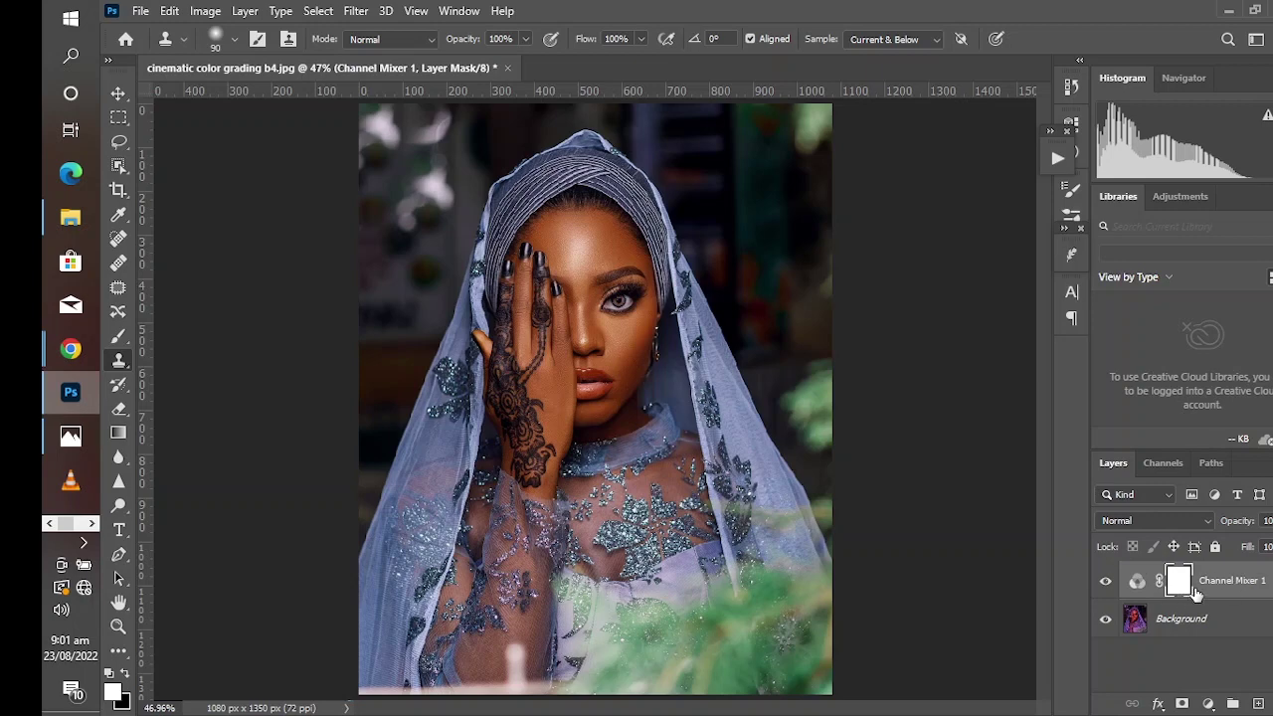
click(1207, 704)
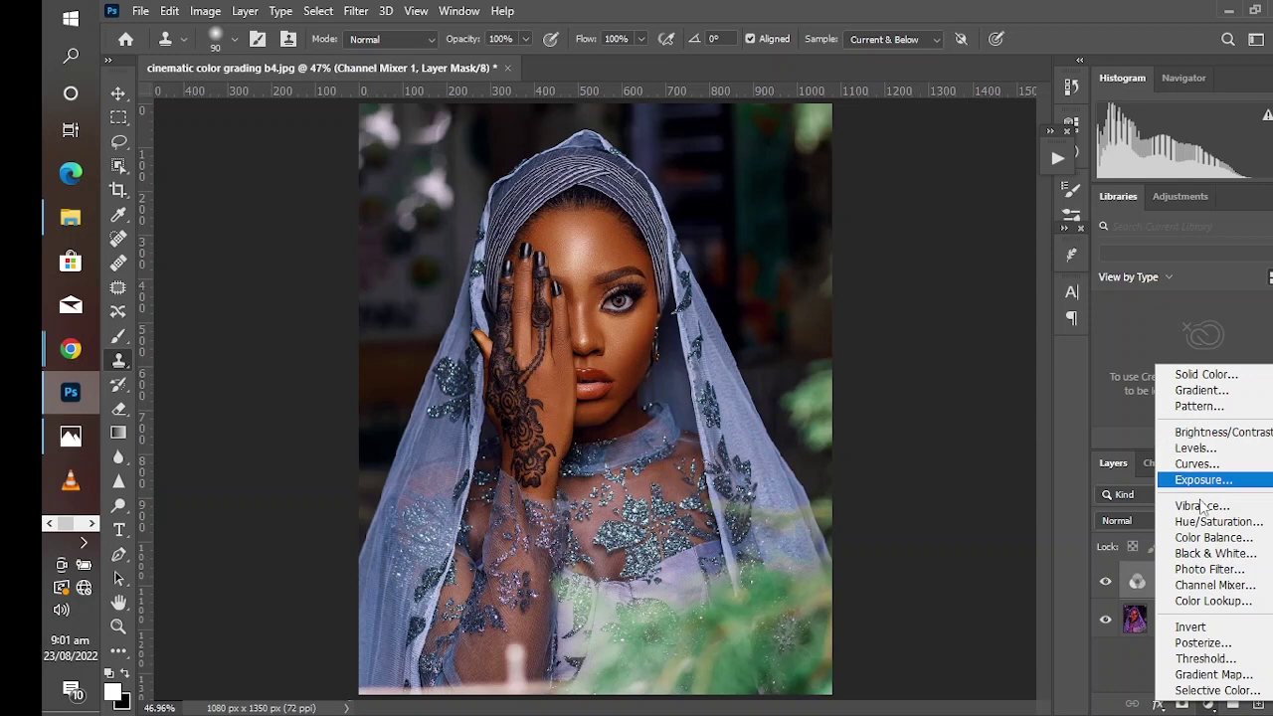
Apply the HorrorBlue.3DL look through a new Color Lookup adjustment layer
click(1212, 602)
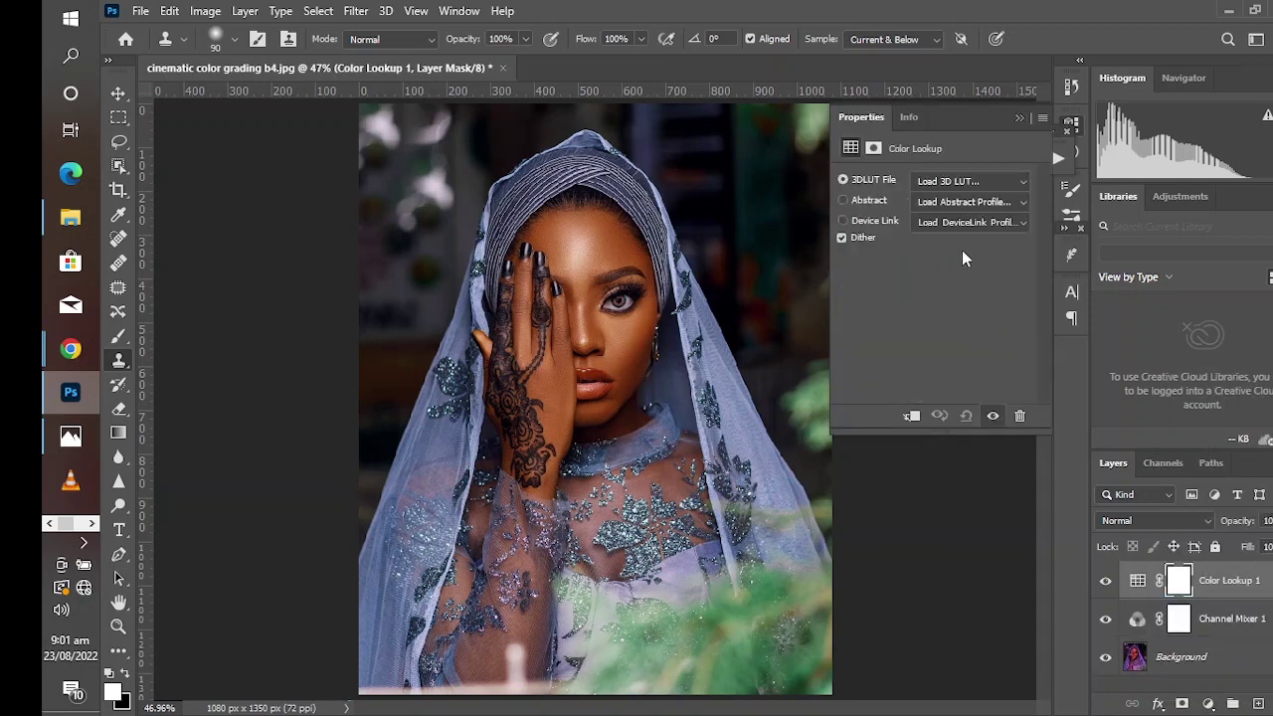
click(930, 182)
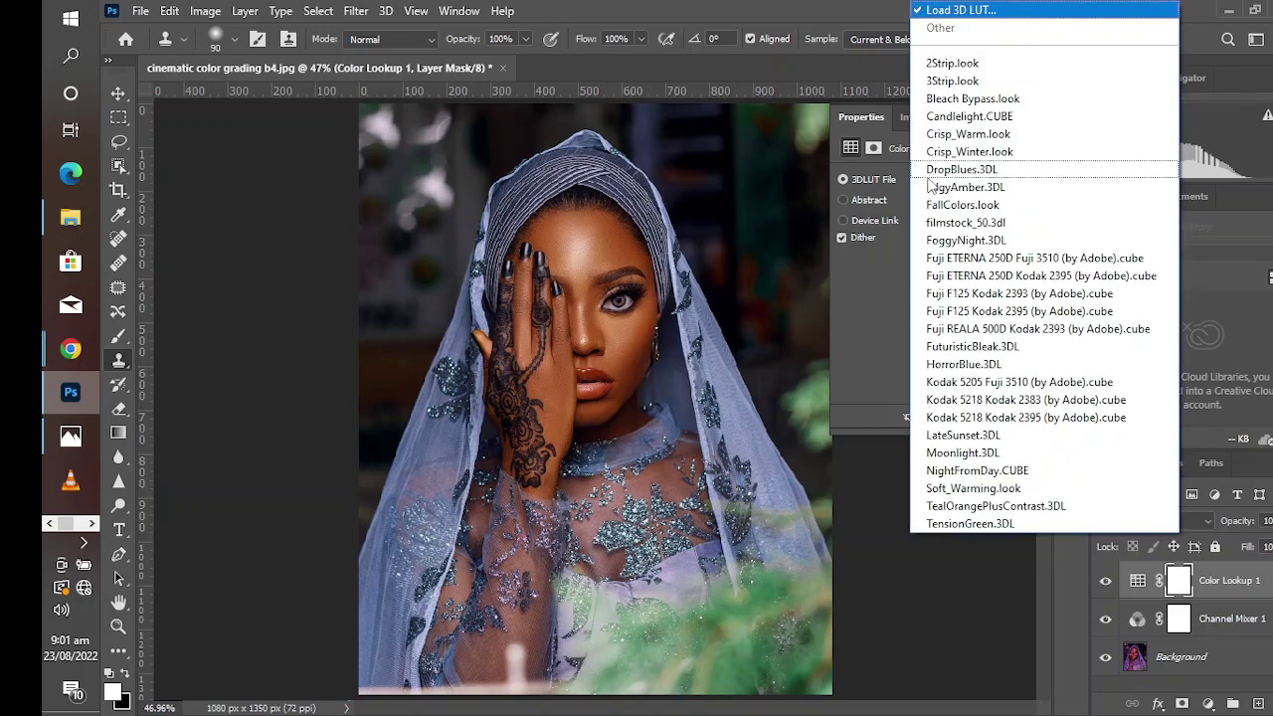
click(974, 365)
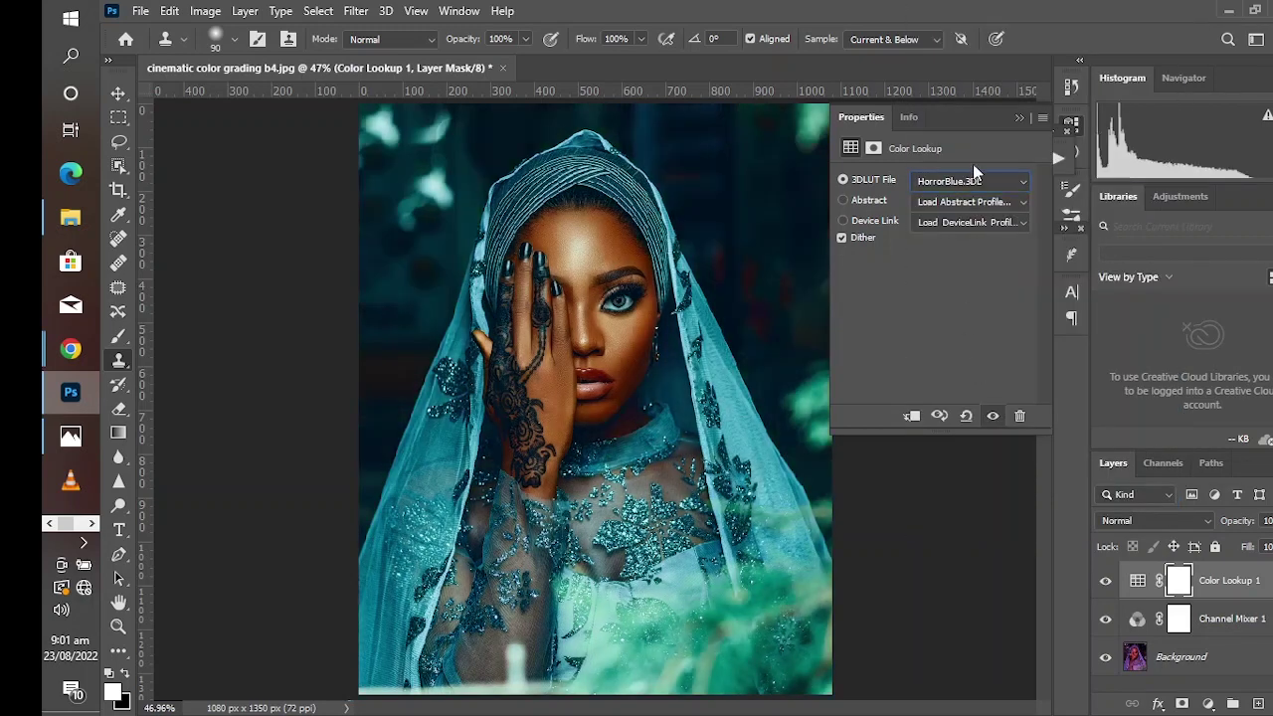
click(1017, 118)
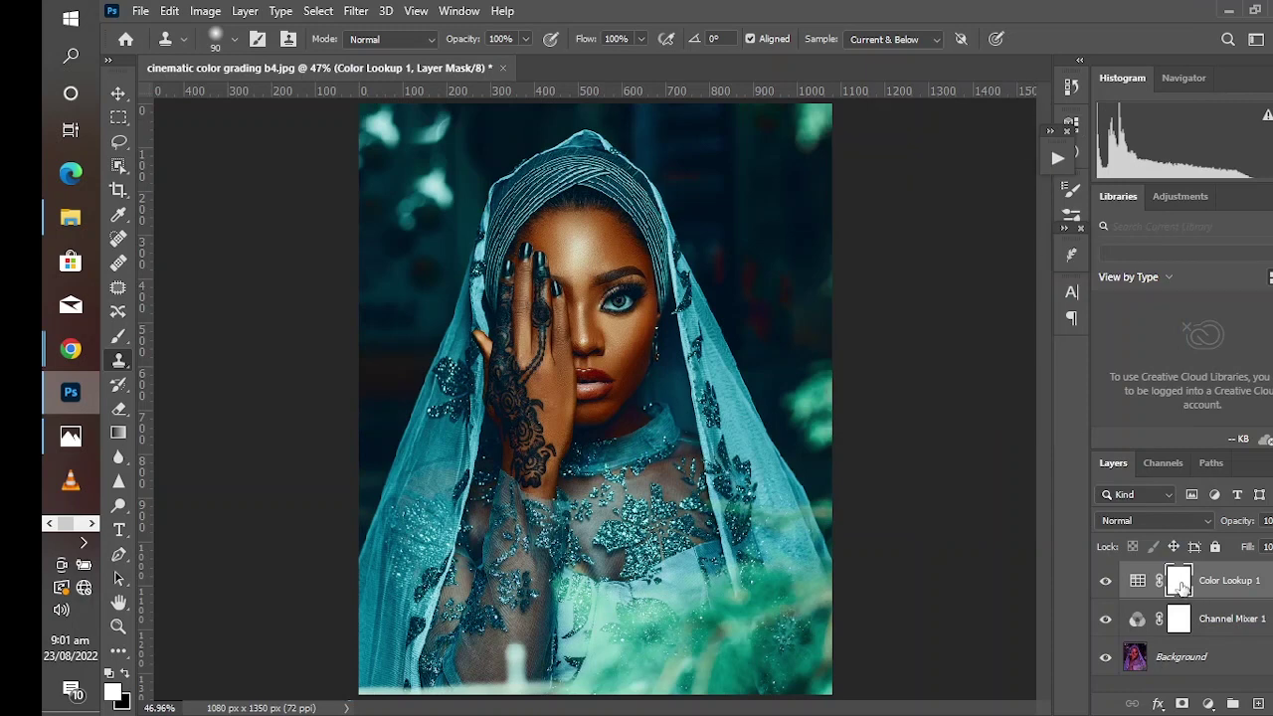
Run Apply Image on the Color Lookup mask with Merged, RGB, Multiply at 100%
click(204, 12)
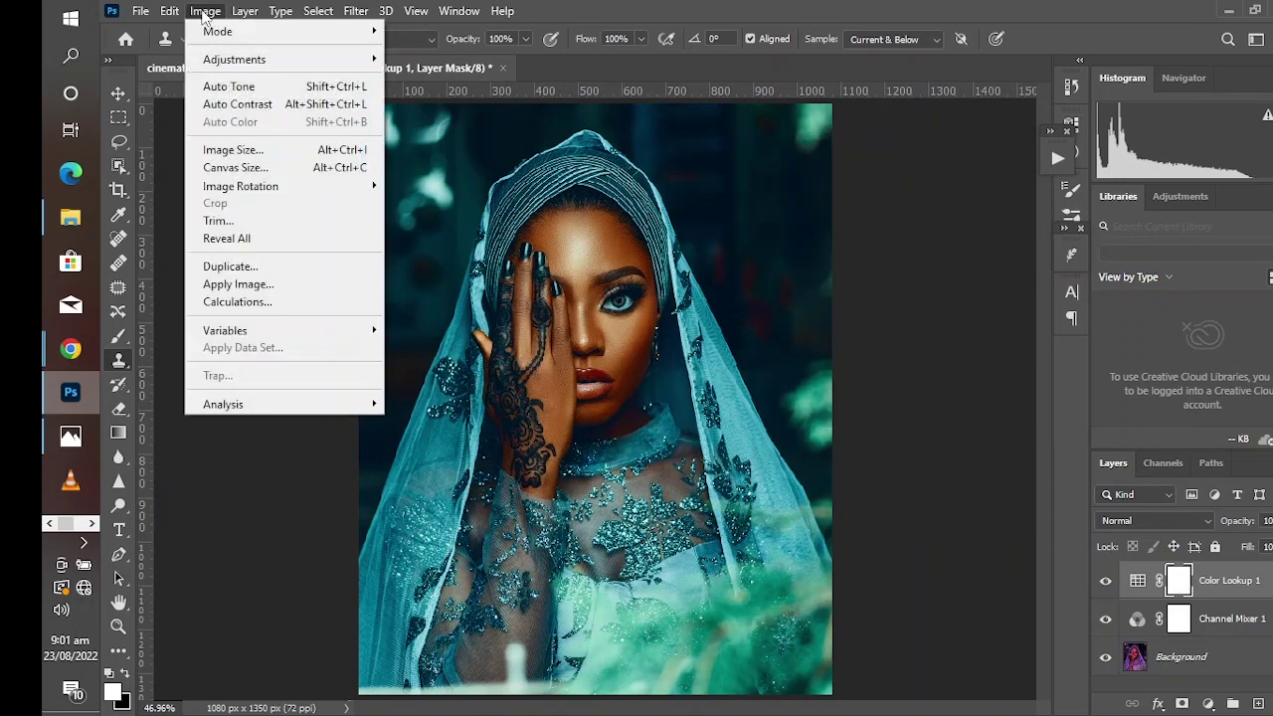
click(238, 283)
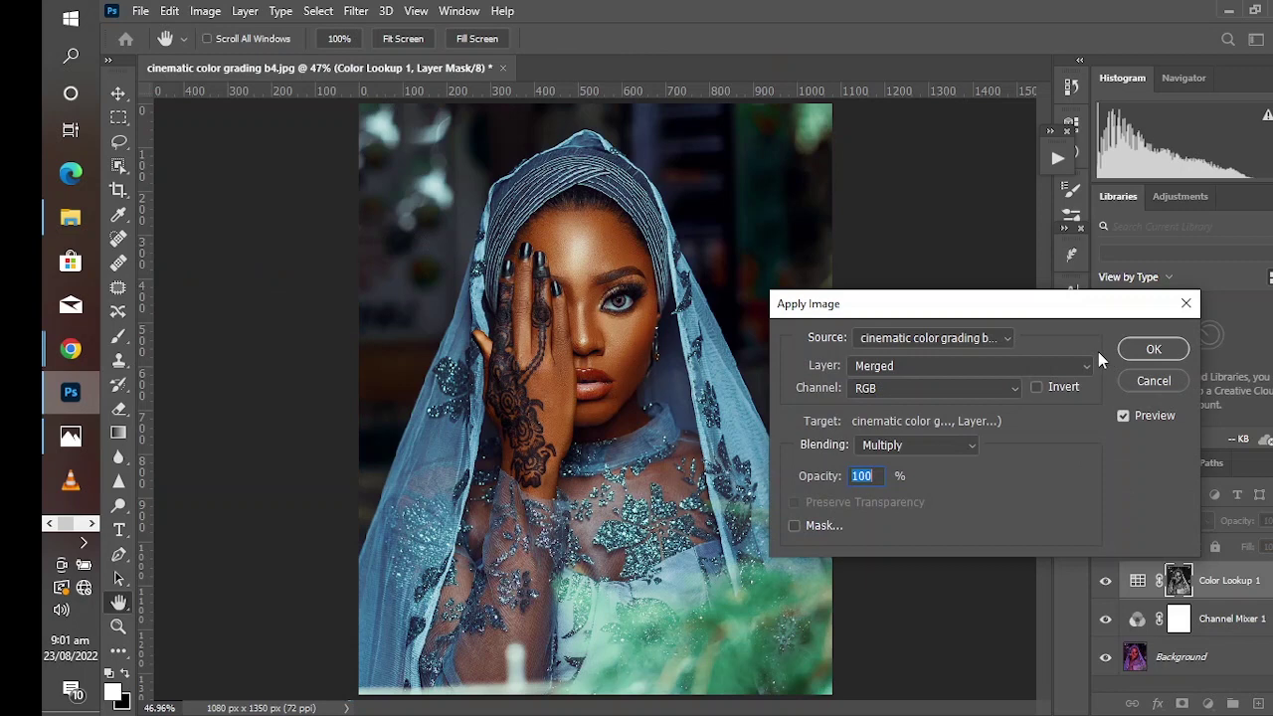
click(1153, 350)
key(s)
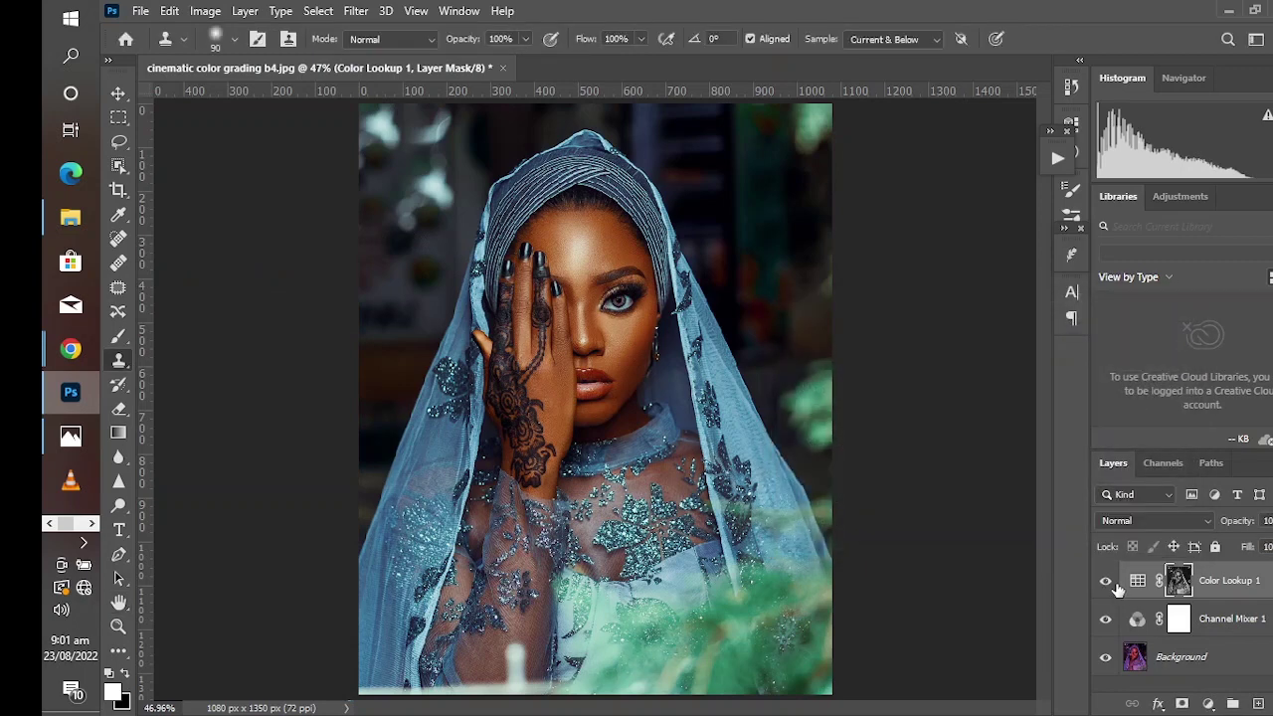
Toggle the Color Lookup layer's visibility to compare the softened teal grade
click(1106, 582)
click(1105, 582)
click(1106, 581)
click(1106, 582)
click(1209, 703)
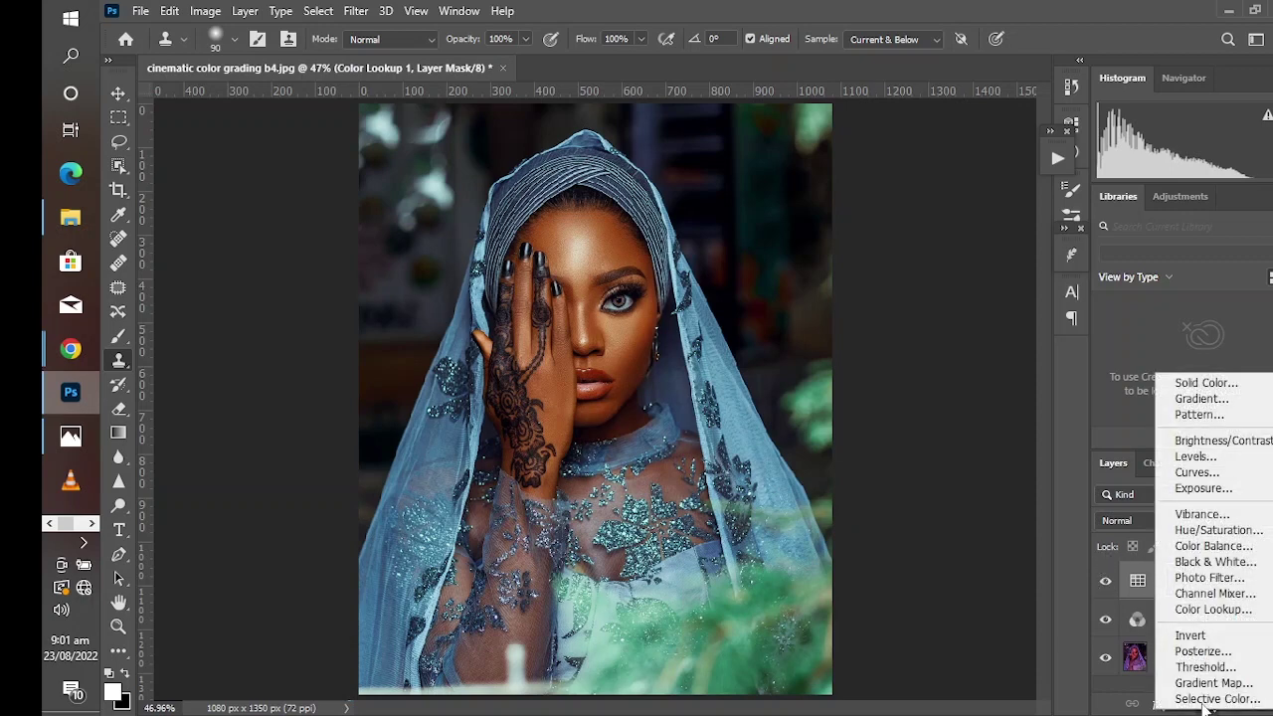
Add a Curves layer raising the black point and lifting a shadow point (30→38)
click(1197, 474)
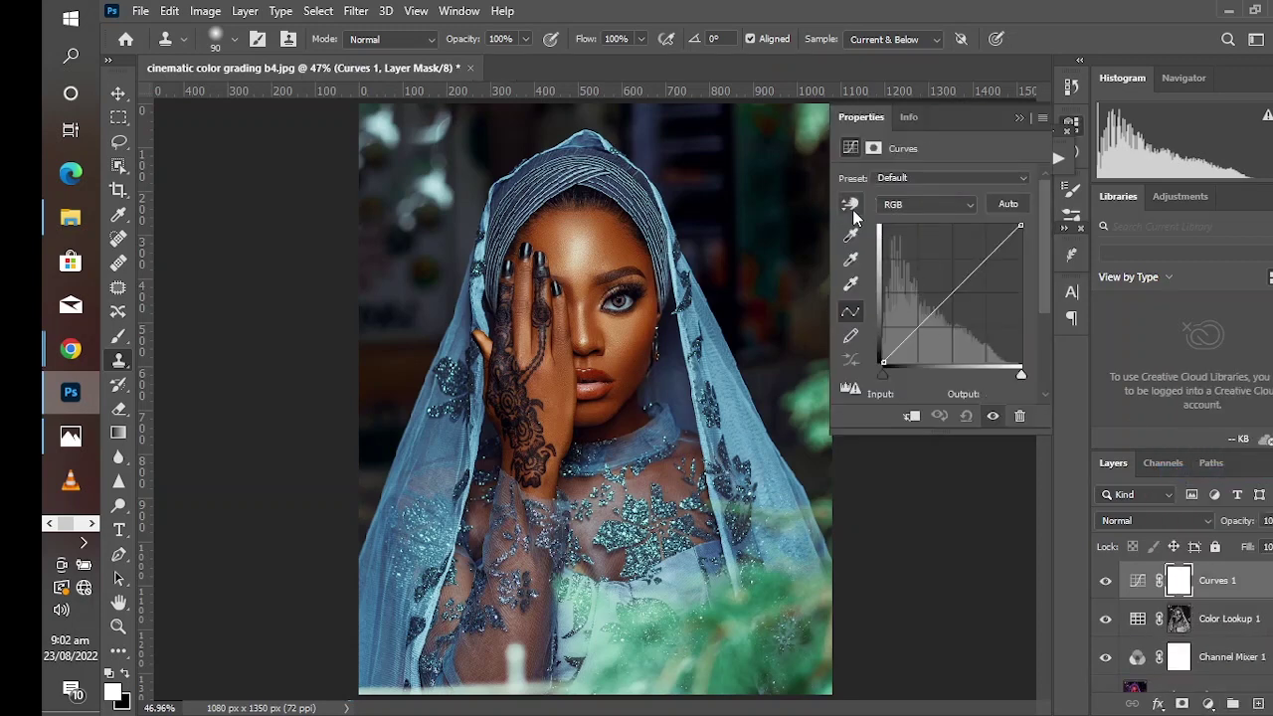
click(850, 207)
drag(636, 408, 631, 411)
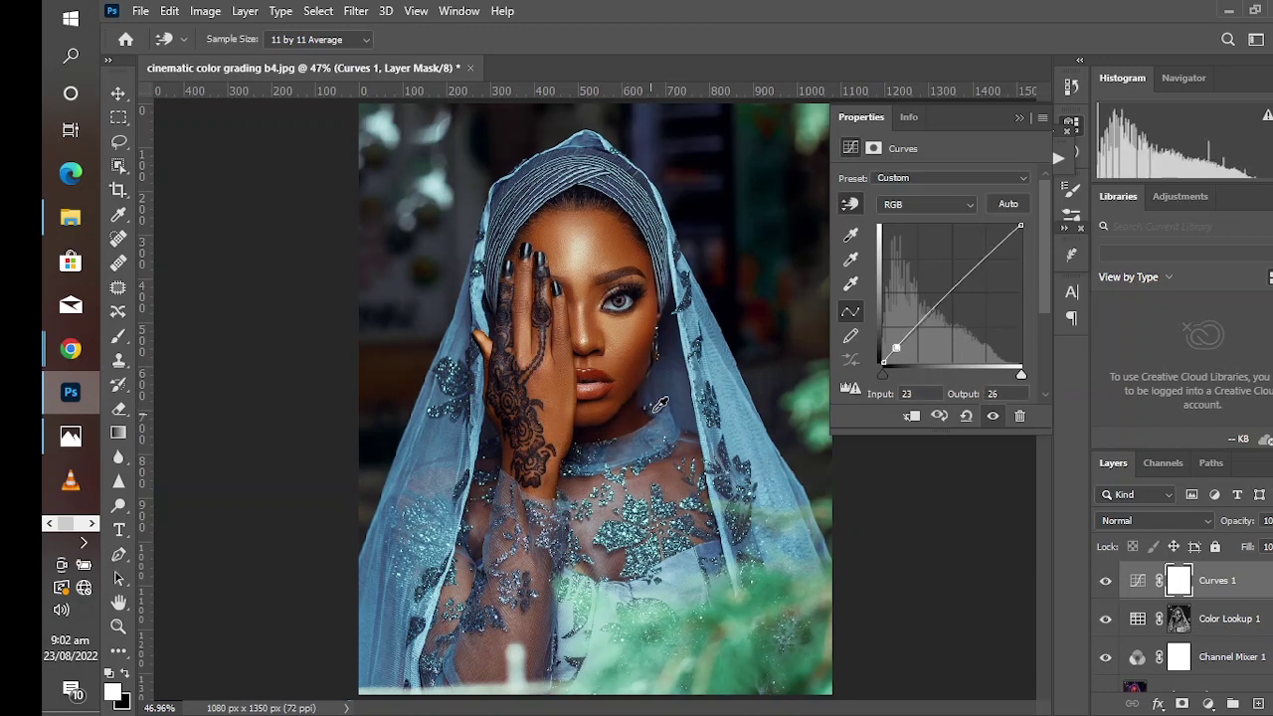
drag(884, 362, 875, 359)
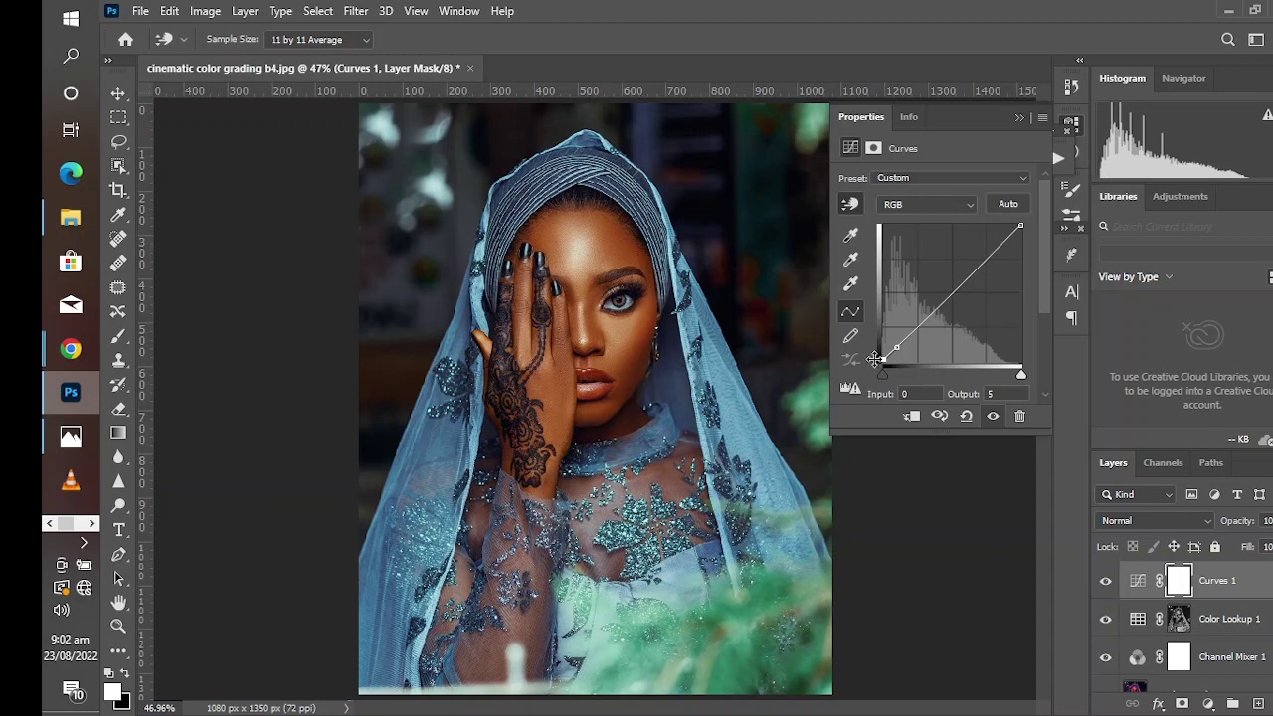
drag(895, 346, 881, 360)
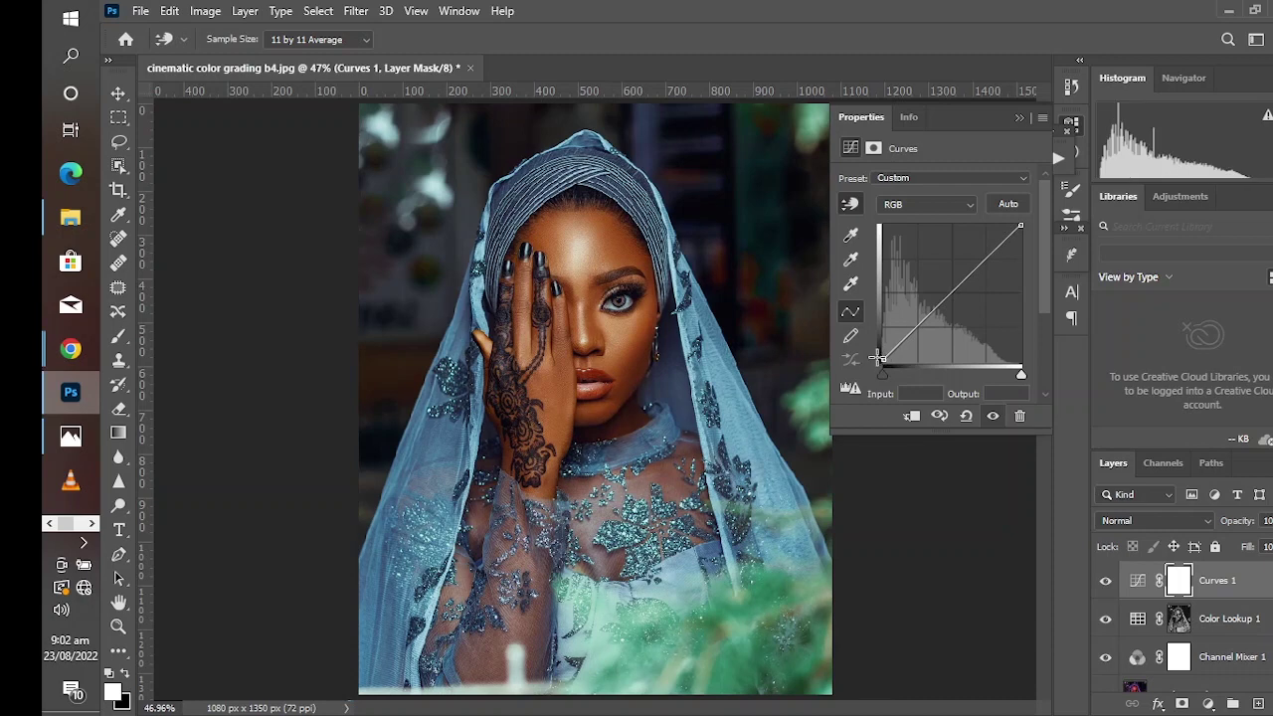
drag(883, 358, 881, 353)
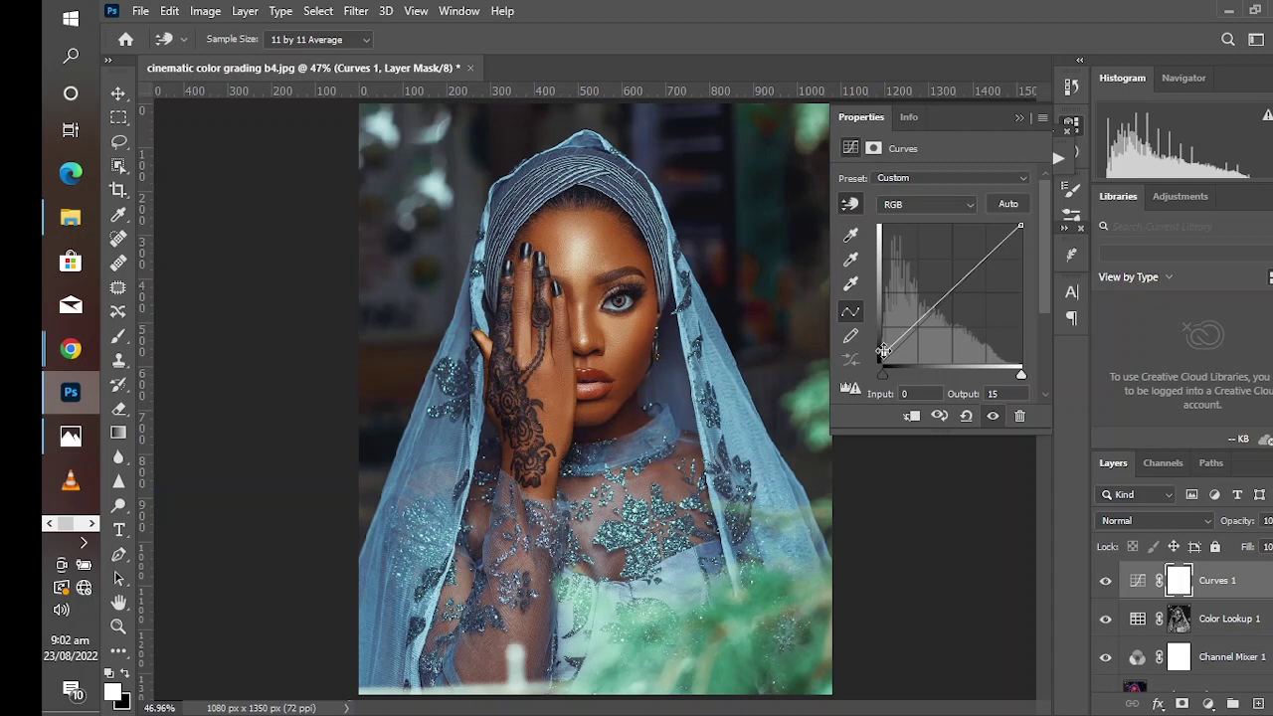
click(898, 341)
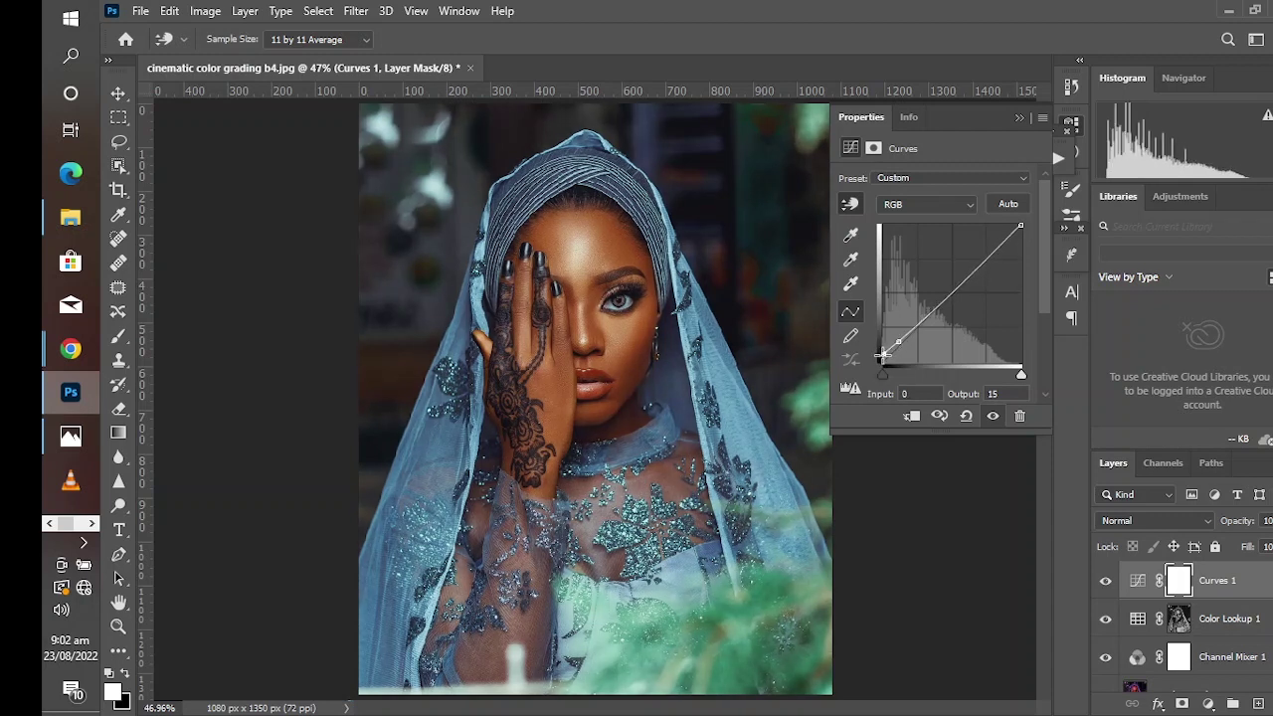
drag(881, 354, 882, 357)
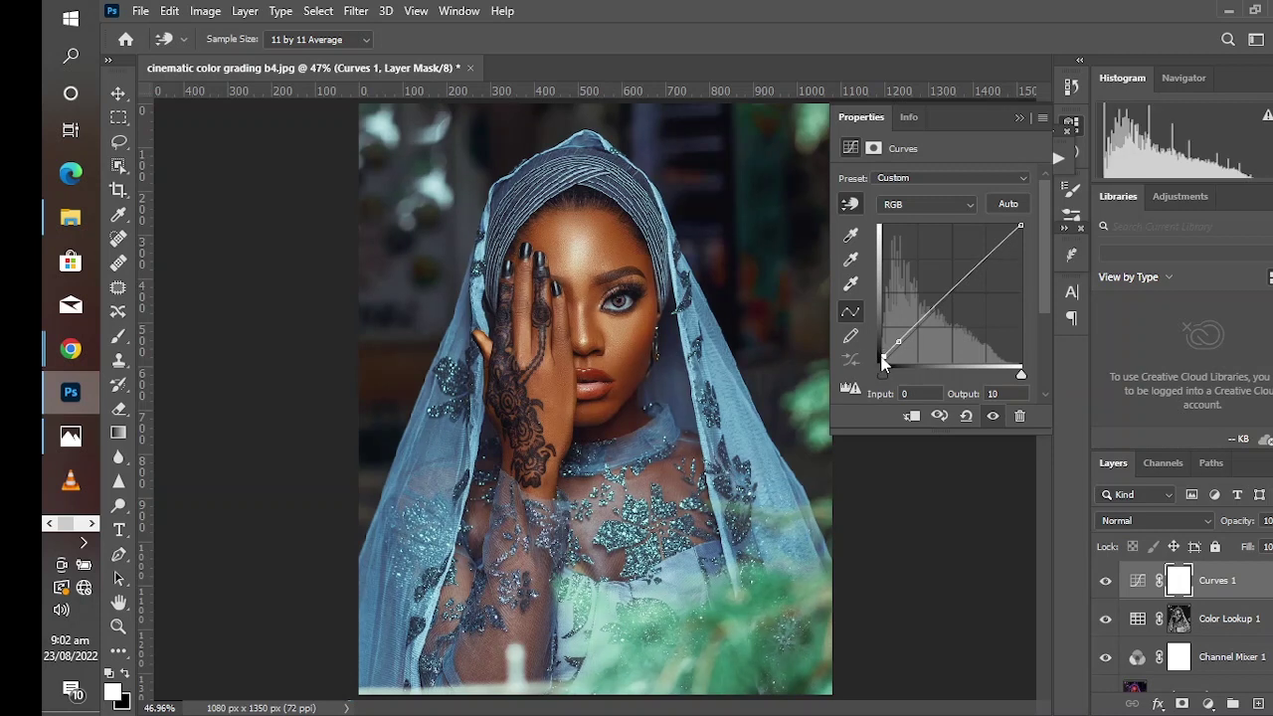
click(898, 342)
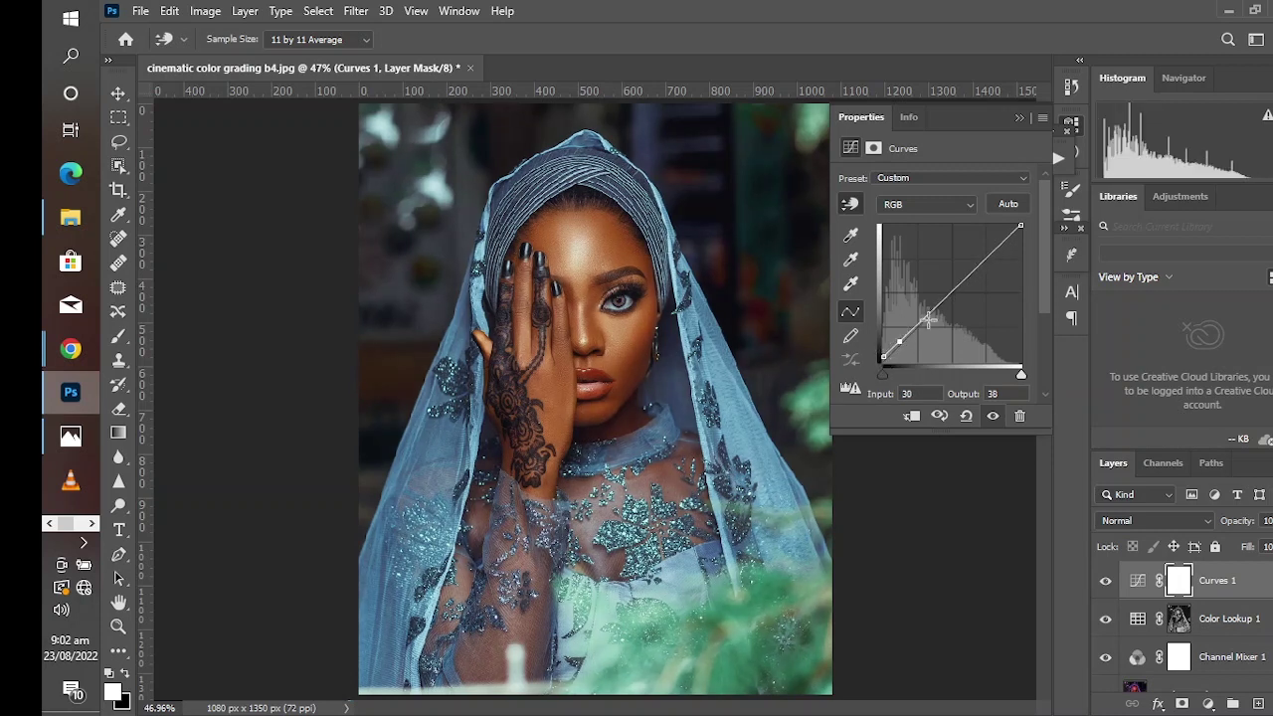
Compare the Curves effect on and off, then lower the Curves layer's opacity
click(1018, 118)
click(1105, 582)
click(1104, 583)
drag(1237, 521, 1206, 527)
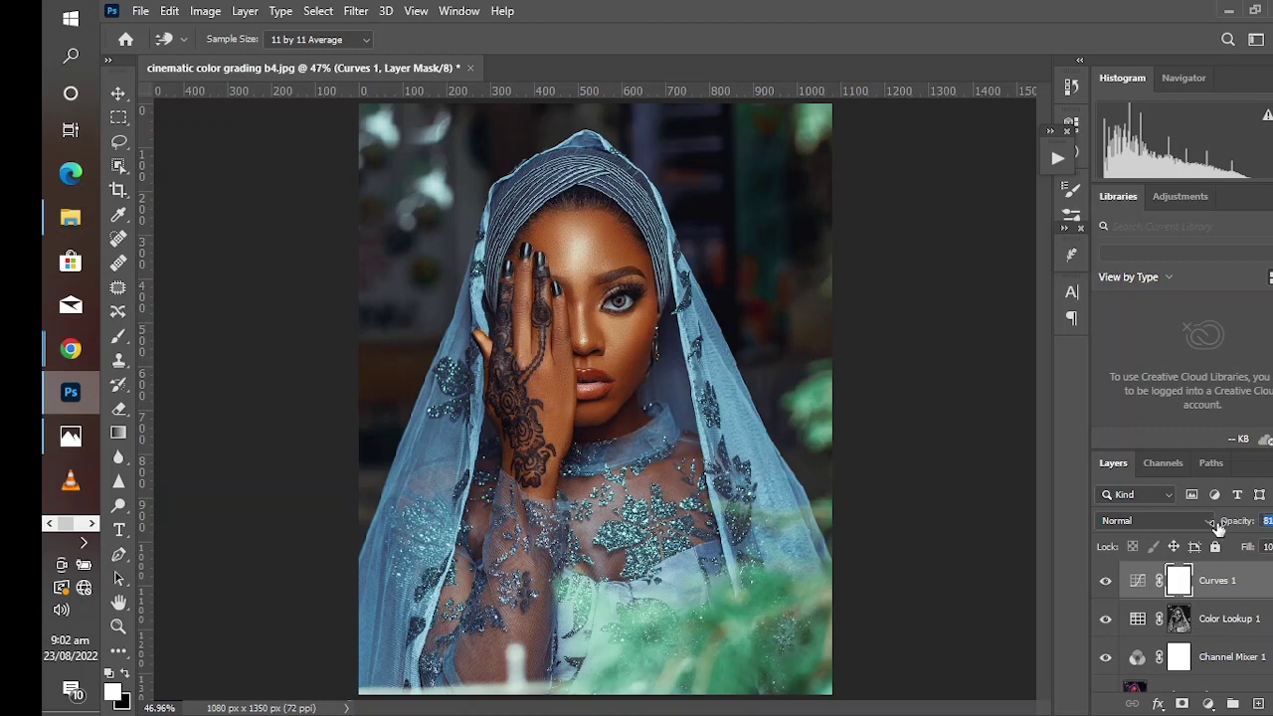
click(1209, 703)
Add a Selective Color layer reducing Cyan in the Reds range to -15%
click(1209, 695)
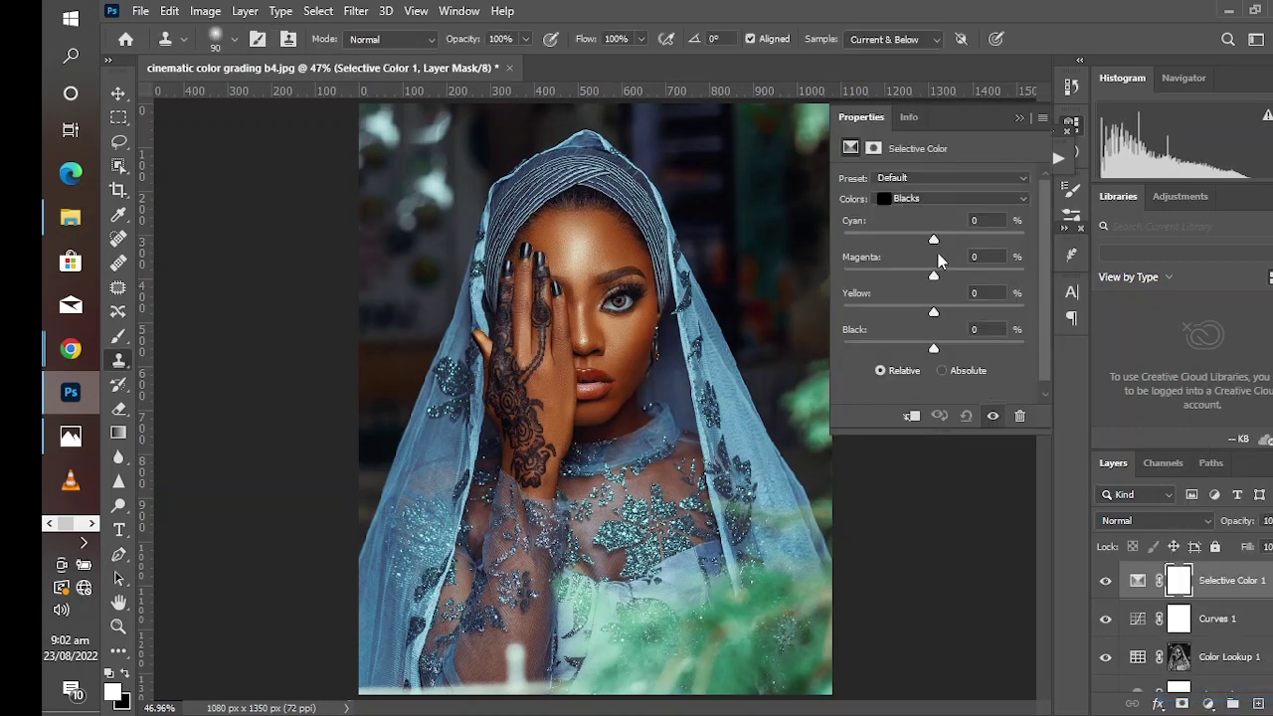
click(906, 200)
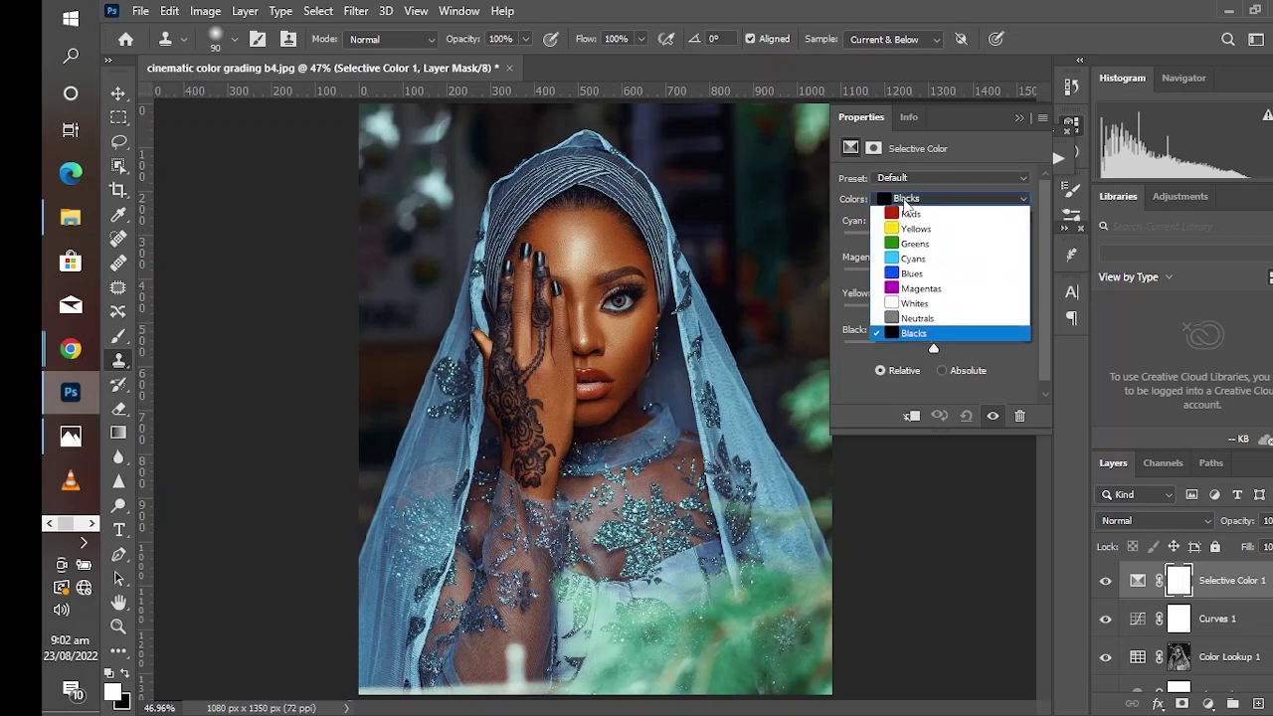
click(906, 217)
drag(933, 240, 920, 240)
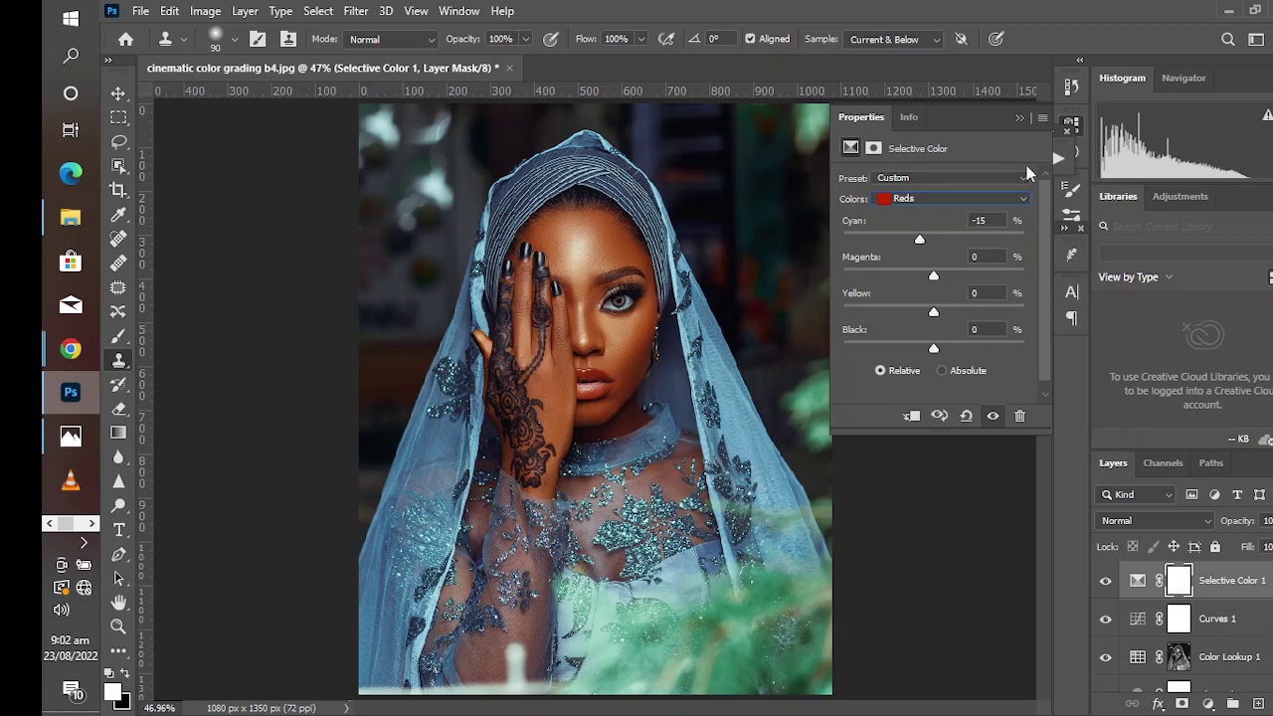
Set the Blacks range Yellow slider to -3%, leaving the other black sliders at 0
click(916, 196)
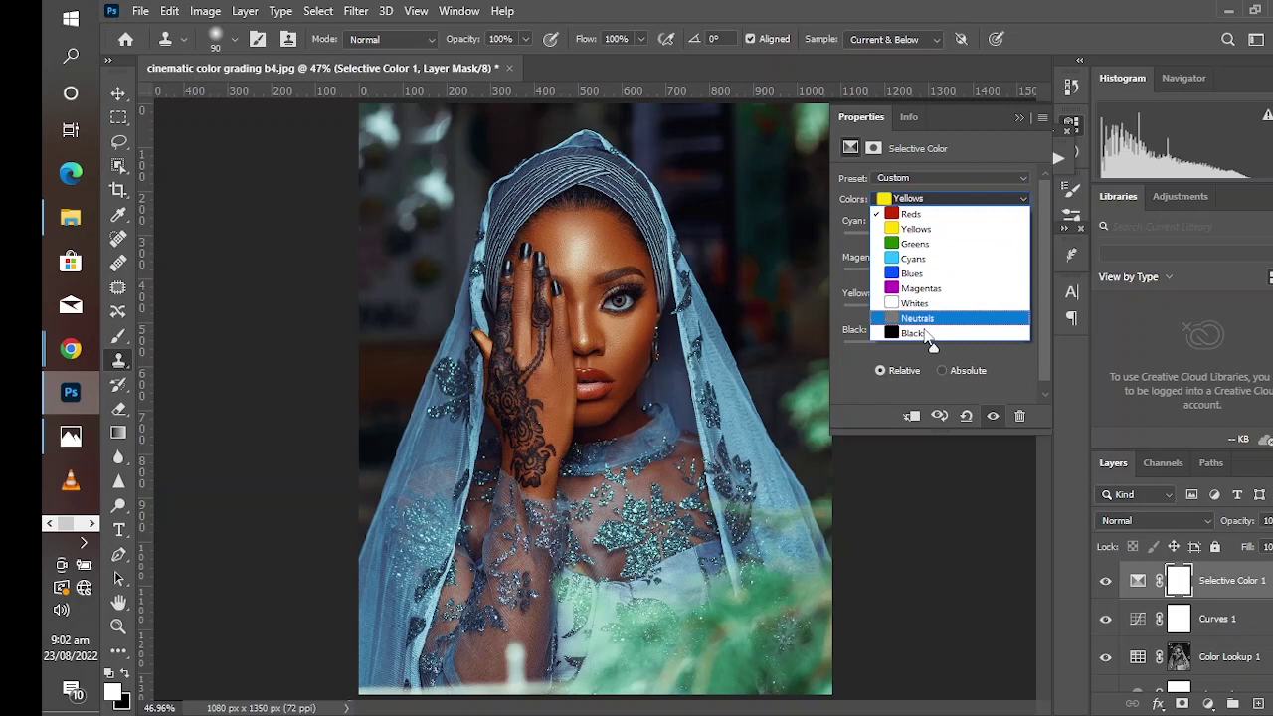
click(933, 312)
drag(935, 313, 930, 314)
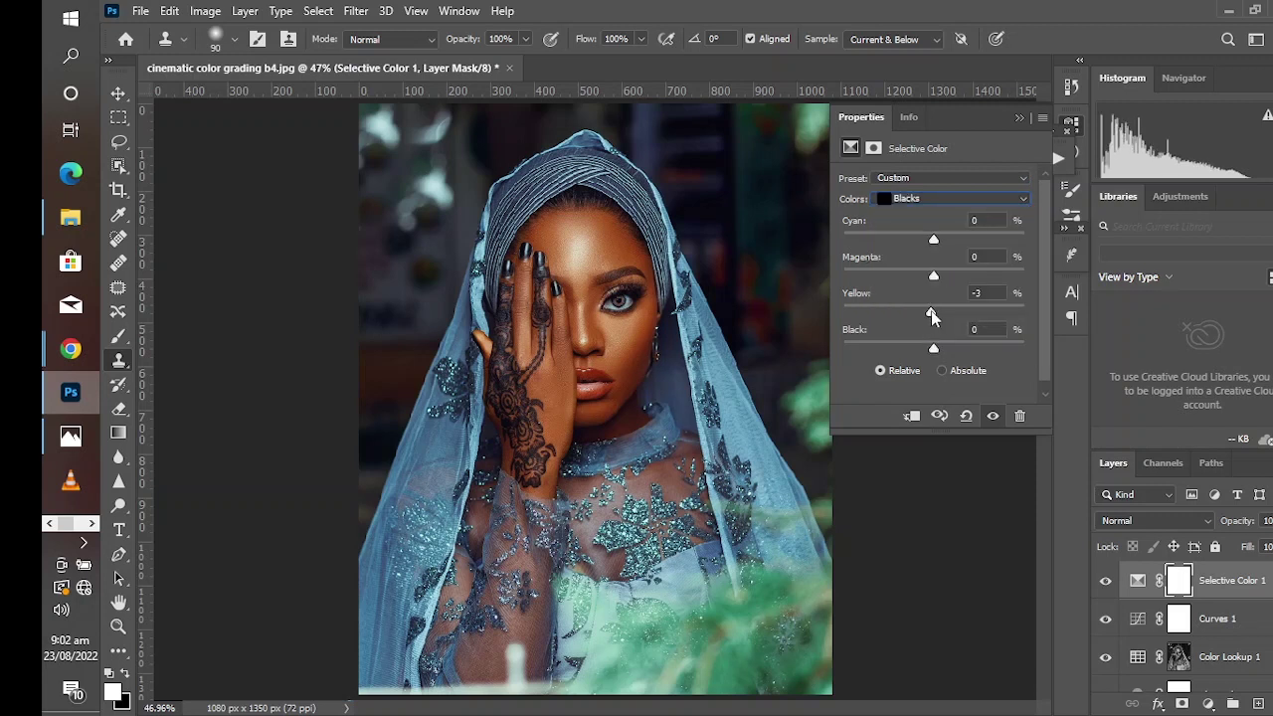
click(1019, 117)
click(1106, 581)
click(1106, 585)
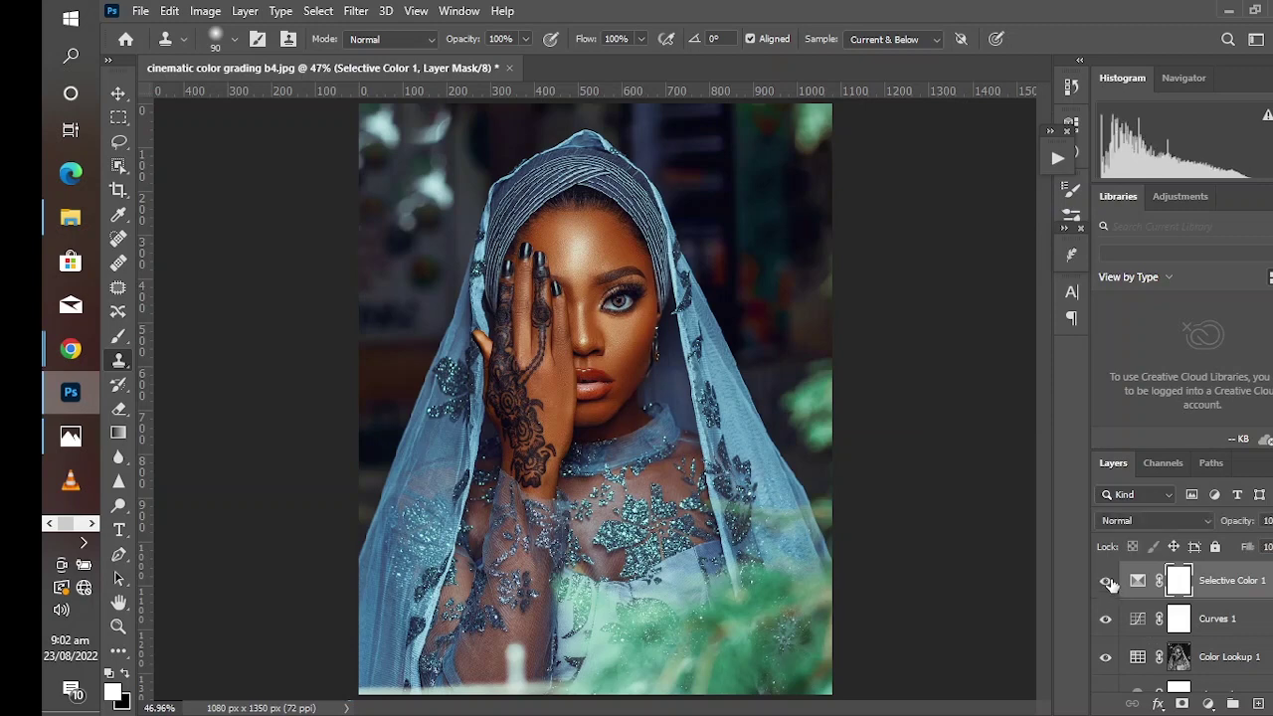
scroll(1106, 636, down, 2)
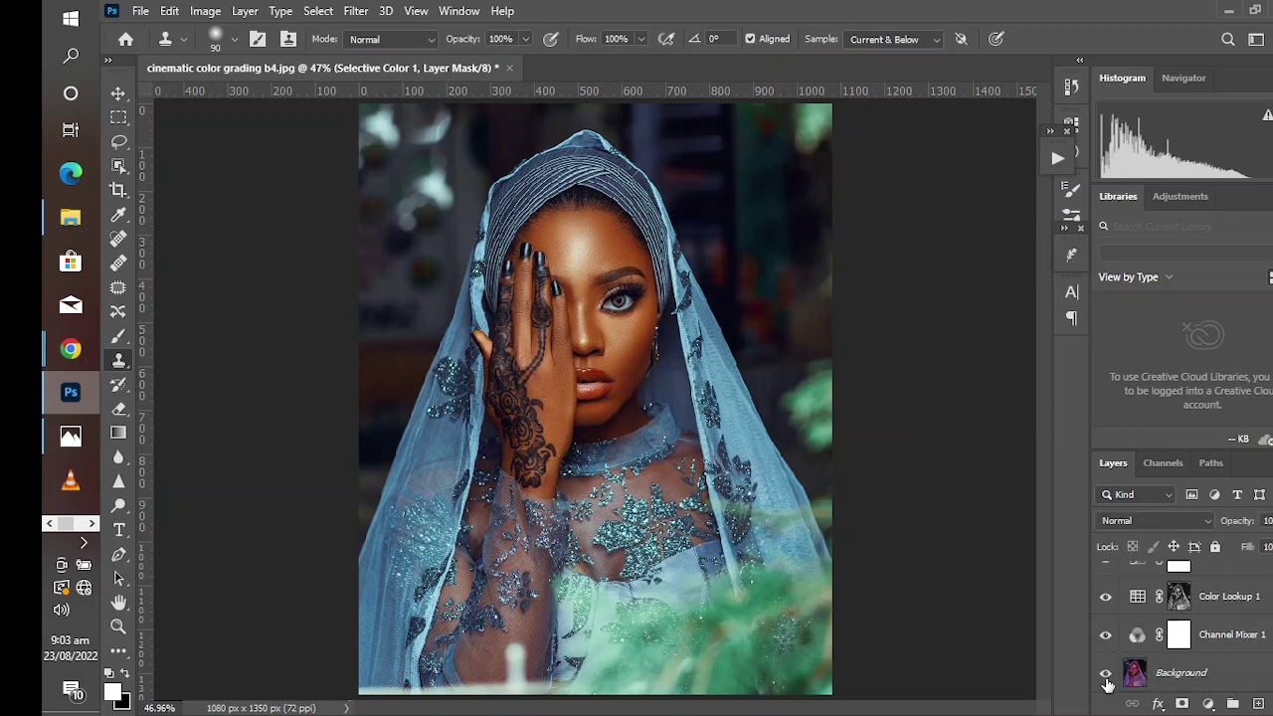
alt+click(1106, 674)
alt+click(1106, 674)
alt+click(1105, 675)
alt+click(1105, 675)
alt+click(1105, 675)
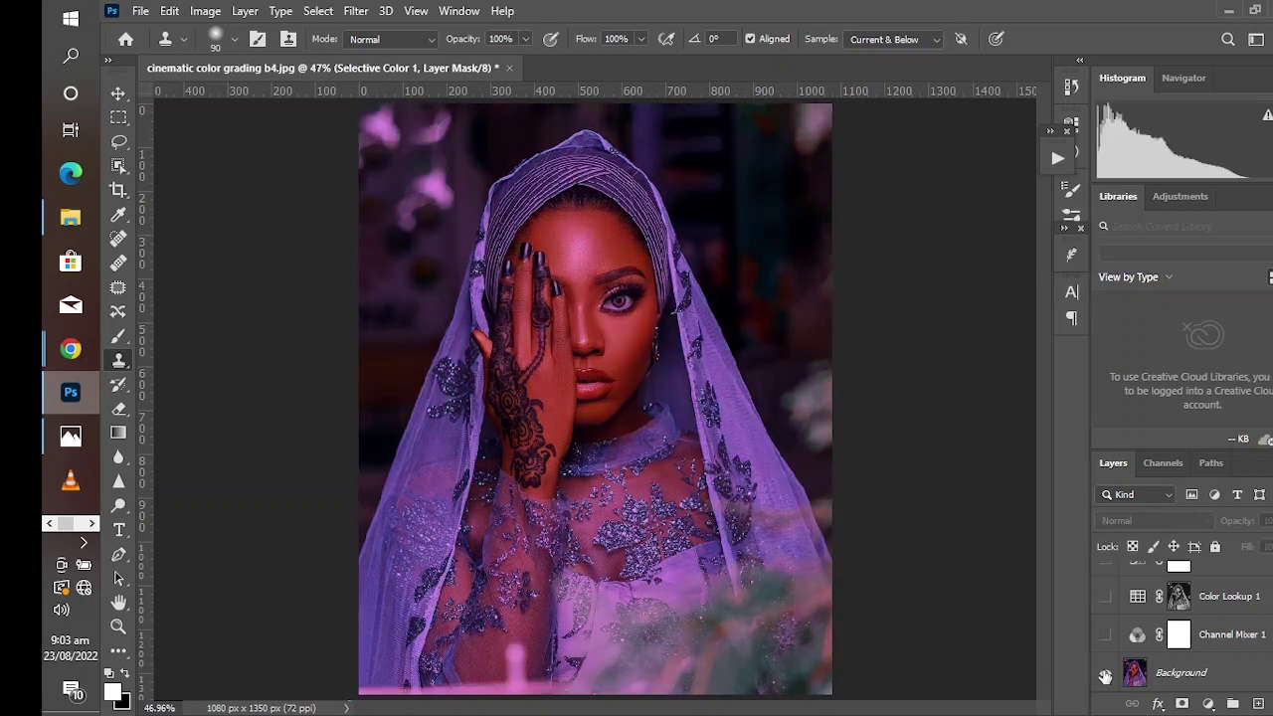
alt+click(1105, 675)
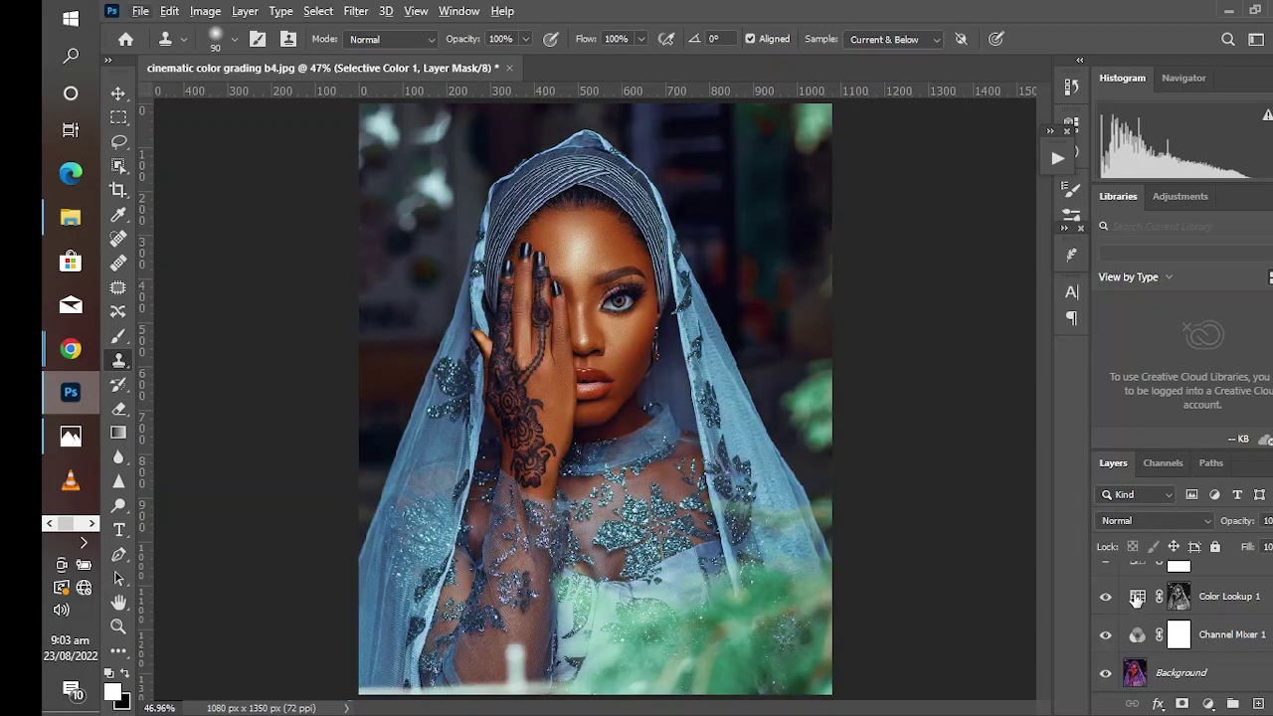
scroll(1159, 627, up, 2)
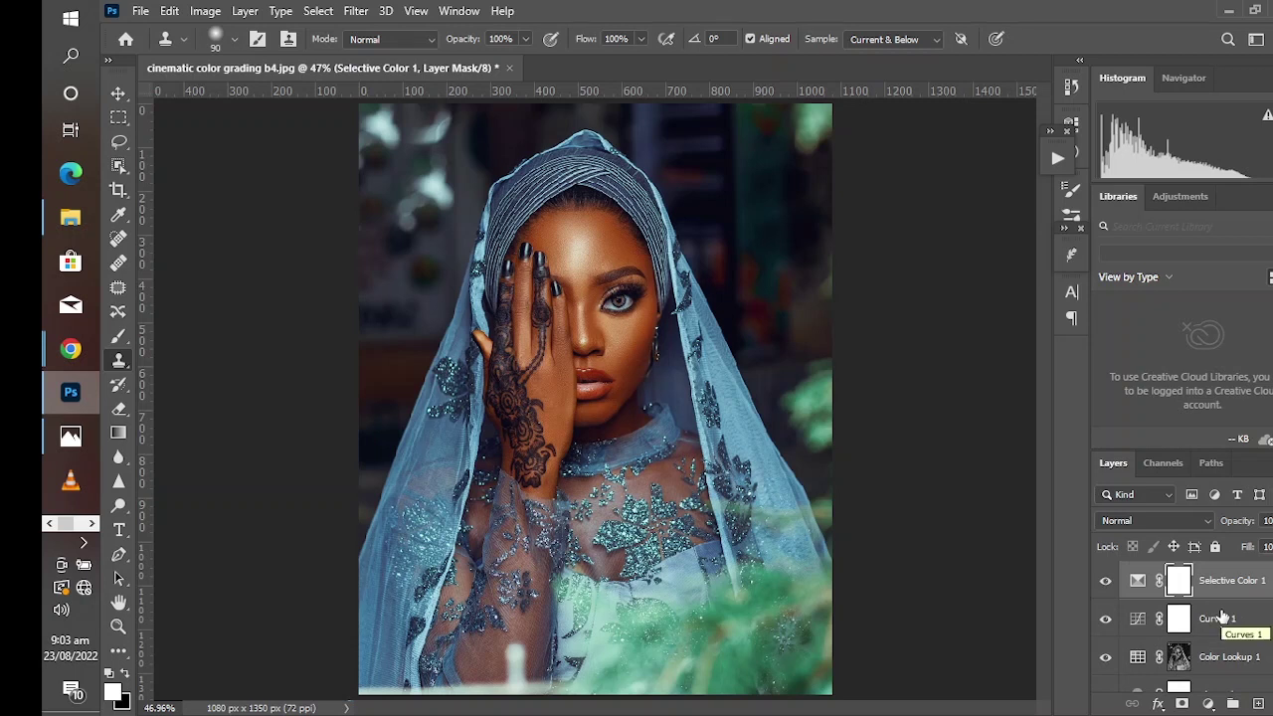
scroll(1221, 612, down, 2)
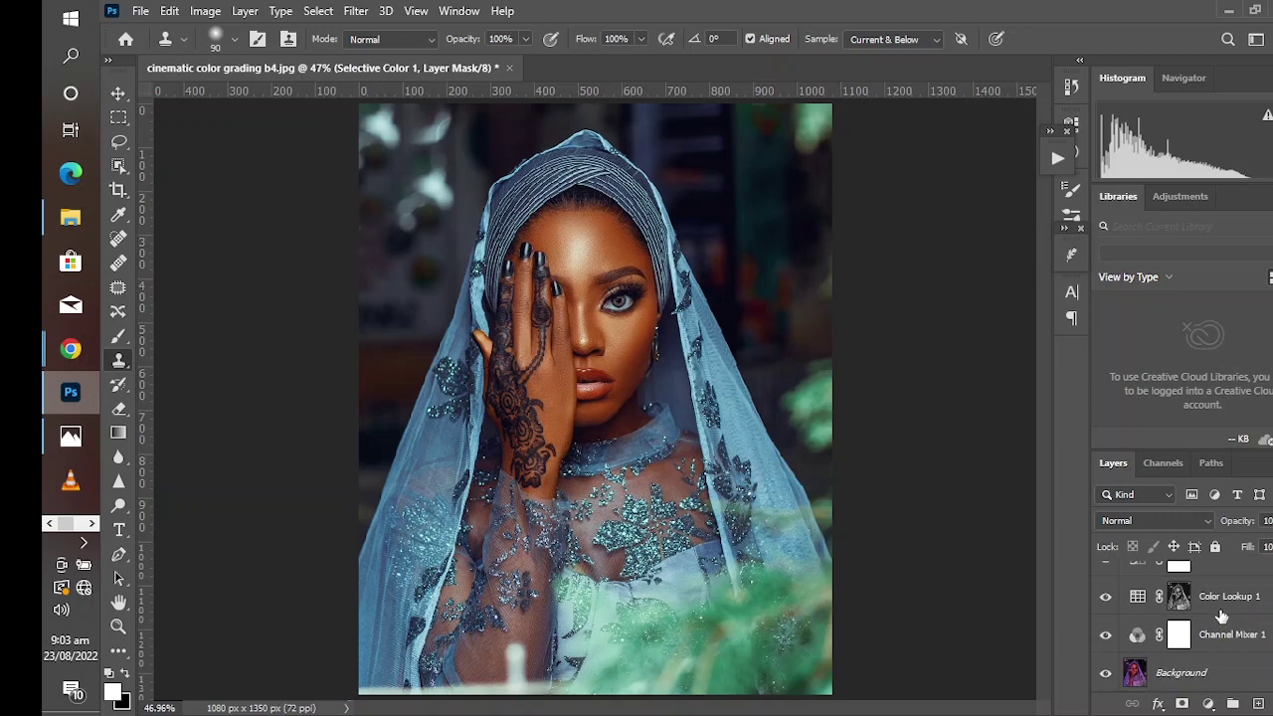
scroll(1220, 606, up, 2)
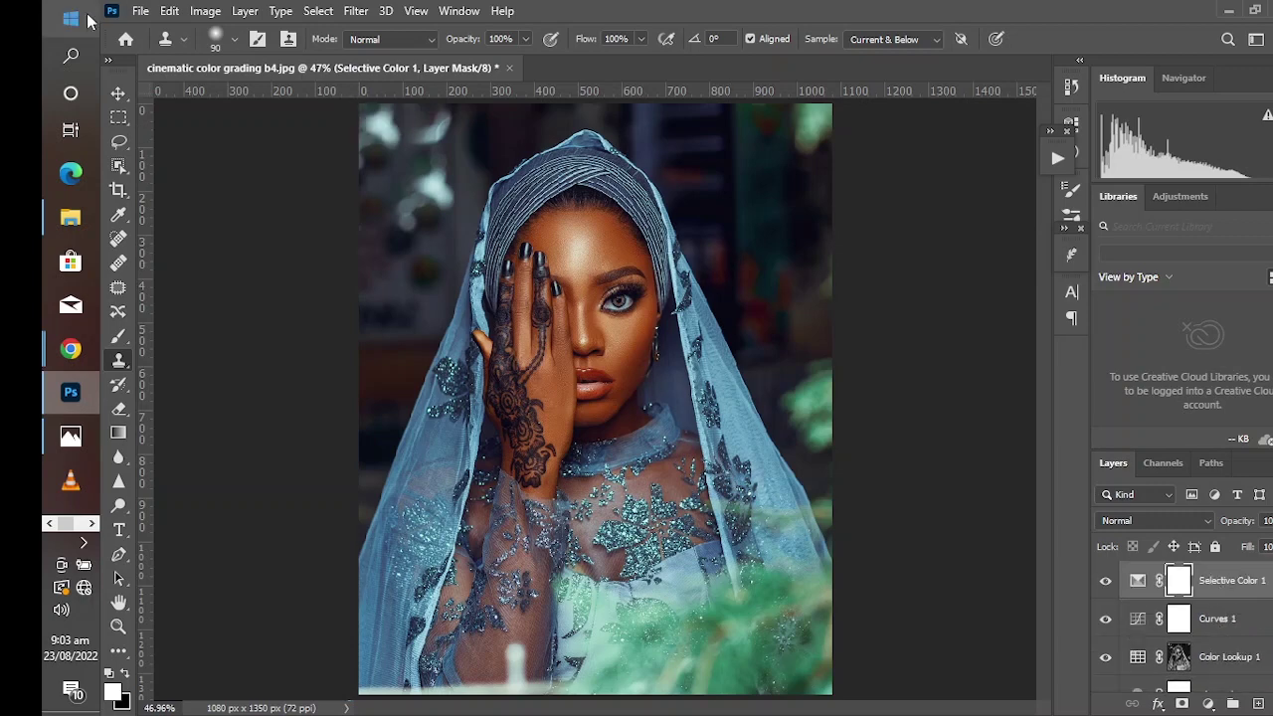
Open File > Export > Color Lookup Tables for the current grade
click(140, 10)
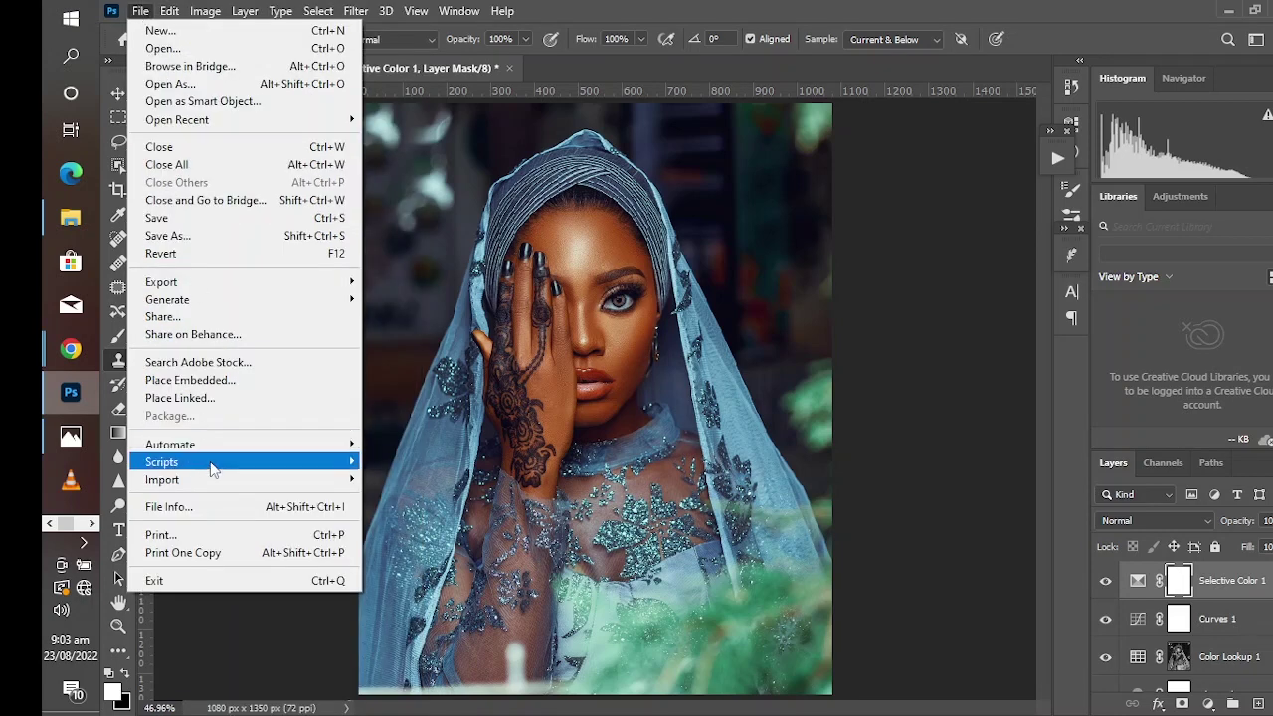
mouse_move(223, 469)
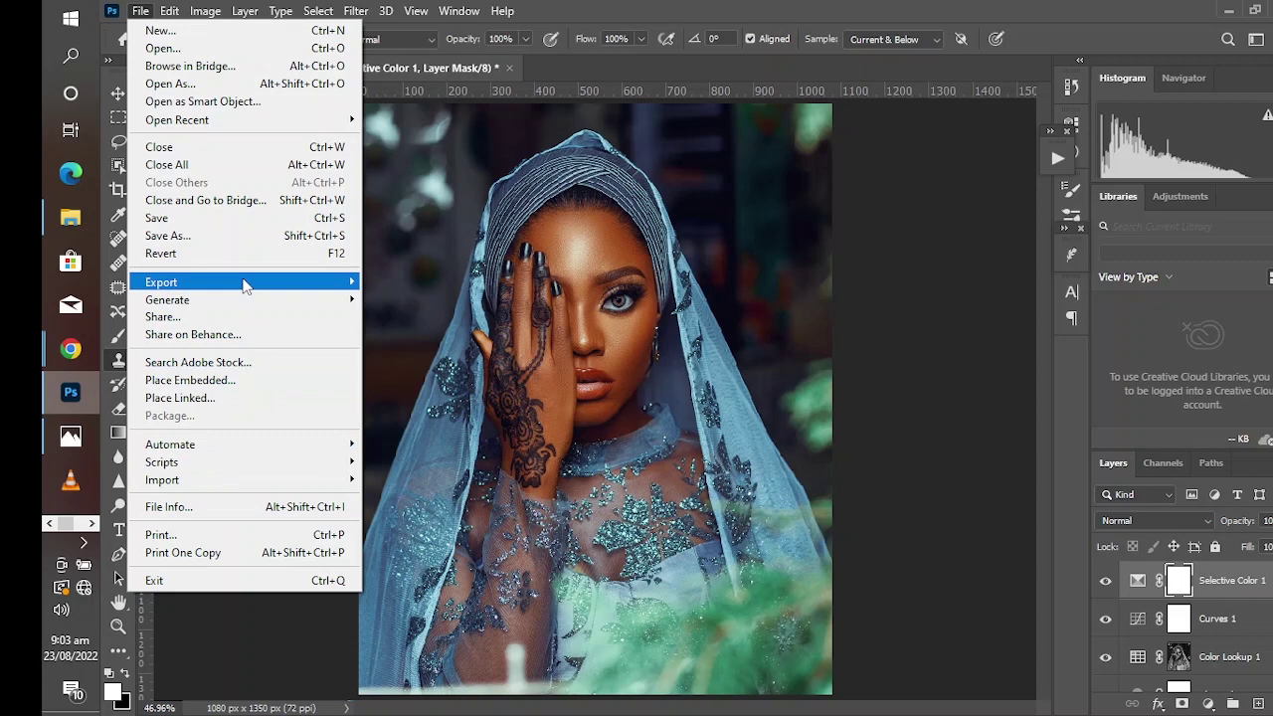
mouse_move(266, 282)
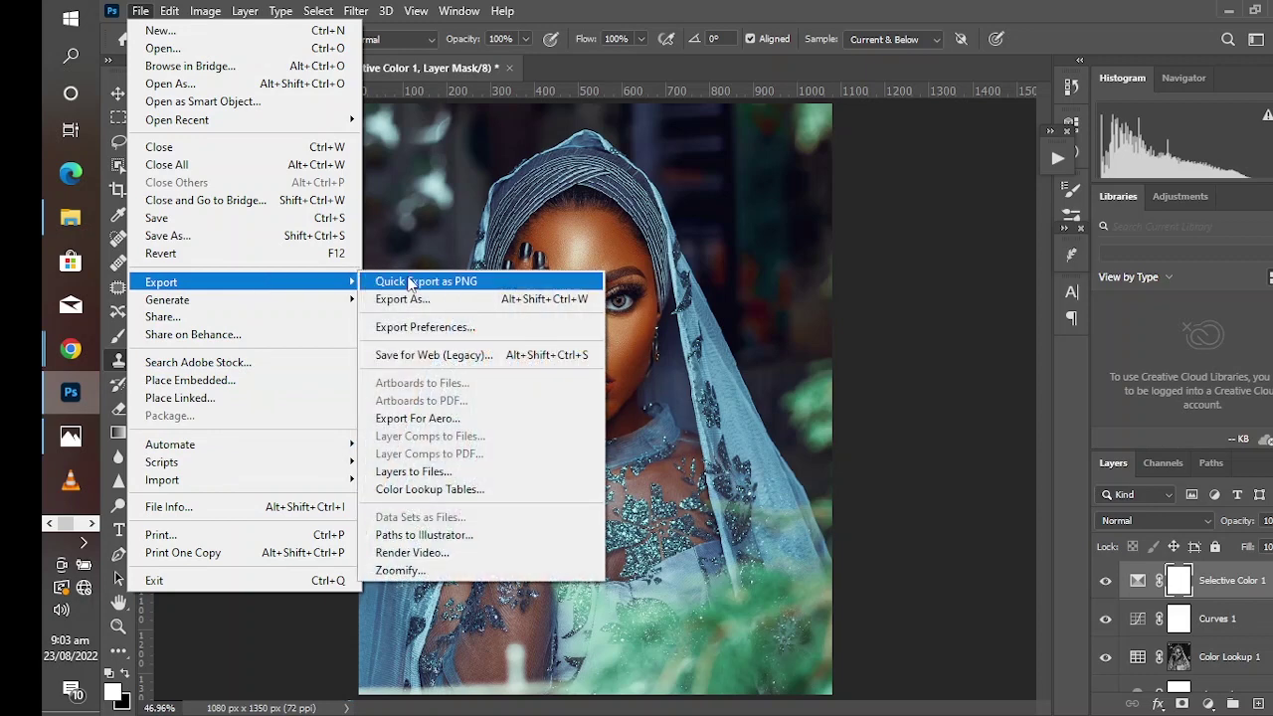
click(428, 483)
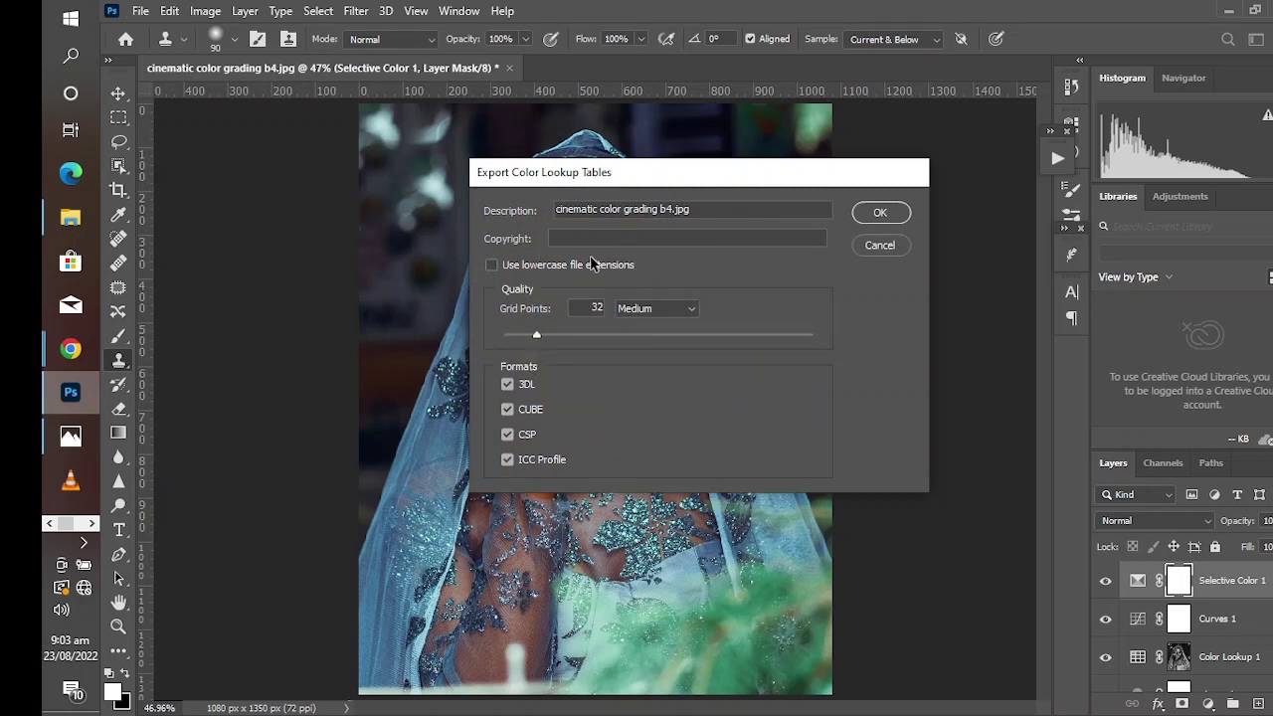
Export 32-point 3DL, CUBE, CSP and ICC LUTs as 'cinematic color grading b4' into stomp after effect
click(872, 216)
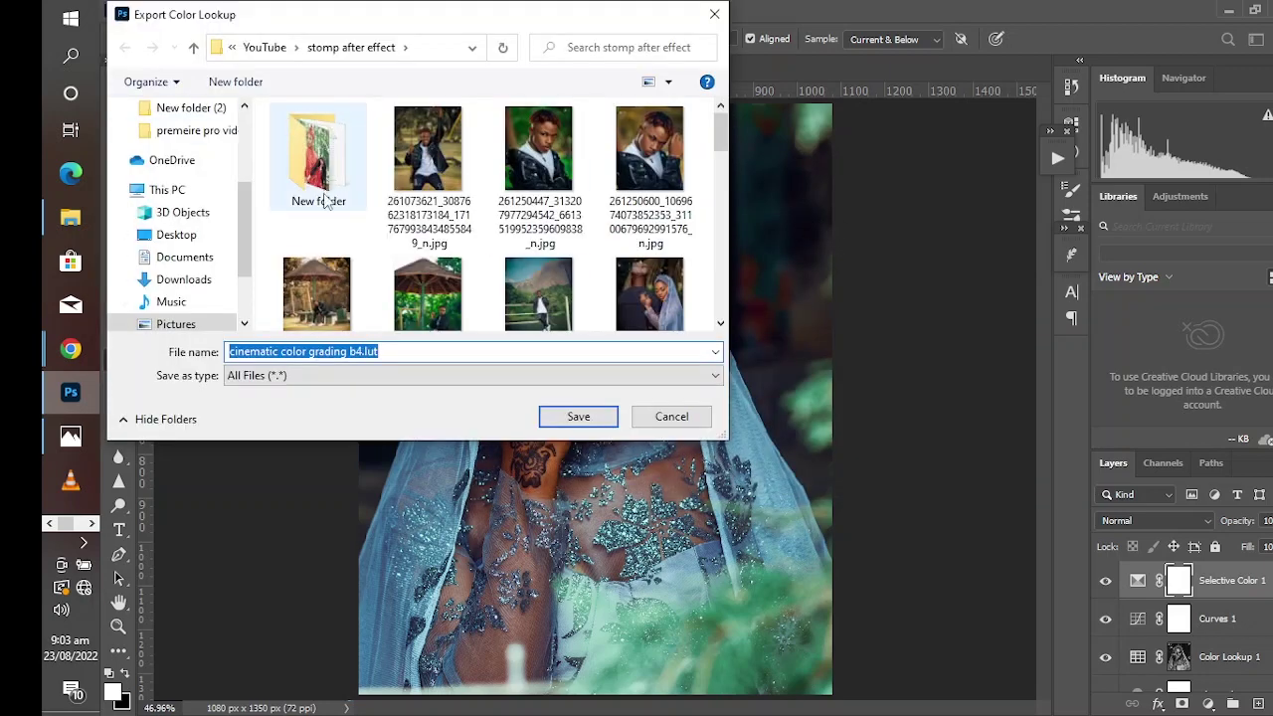
scroll(325, 199, down, 10)
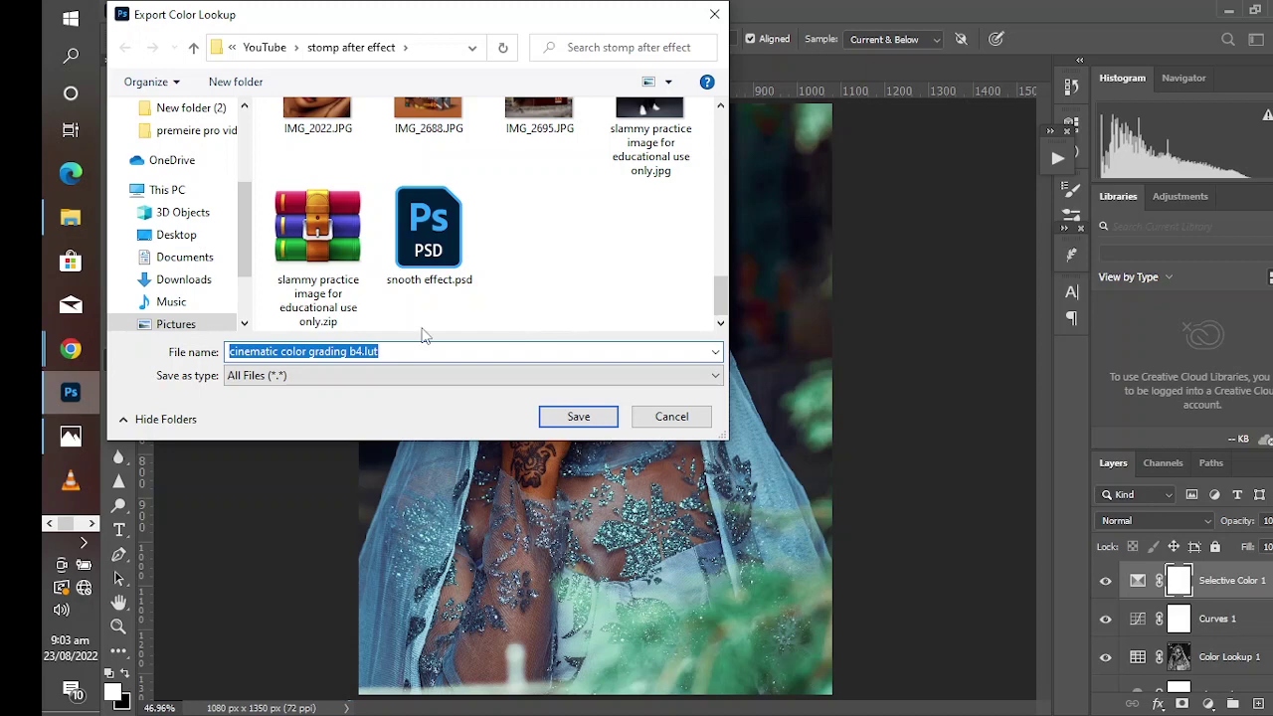
click(577, 416)
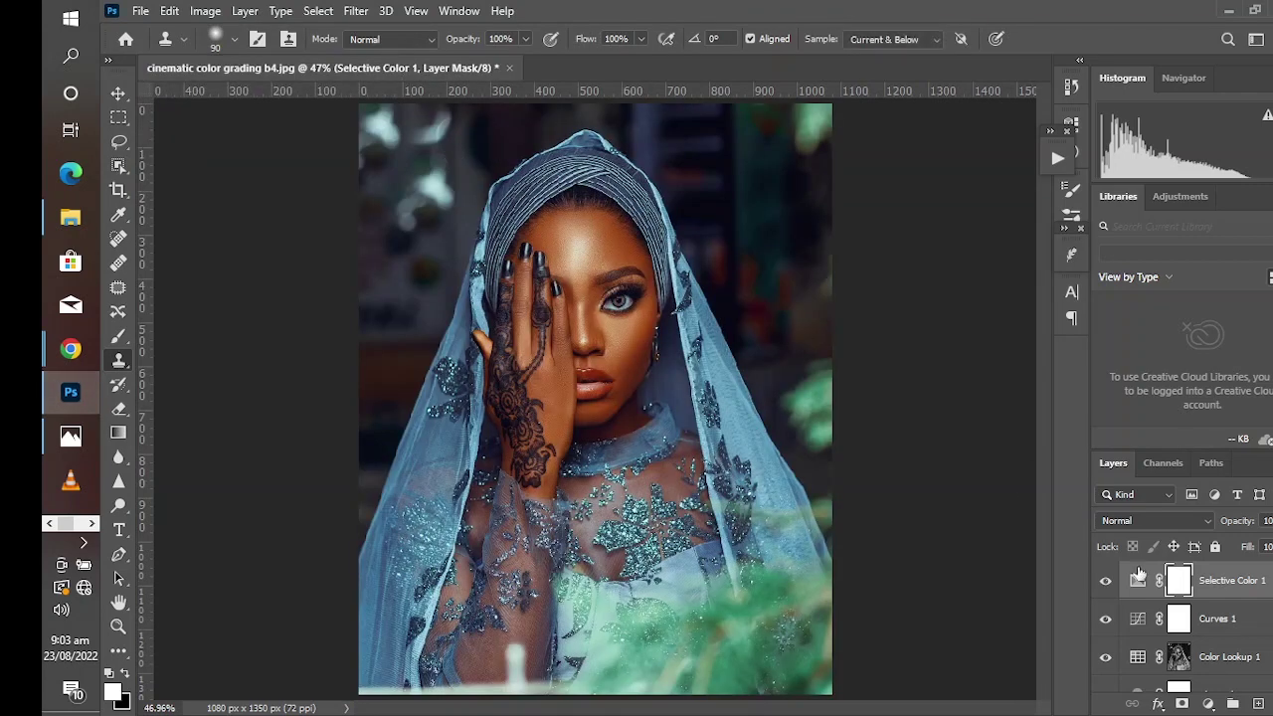
Put the four adjustment layers into Group 1 and hide the group
scroll(1216, 643, down, 2)
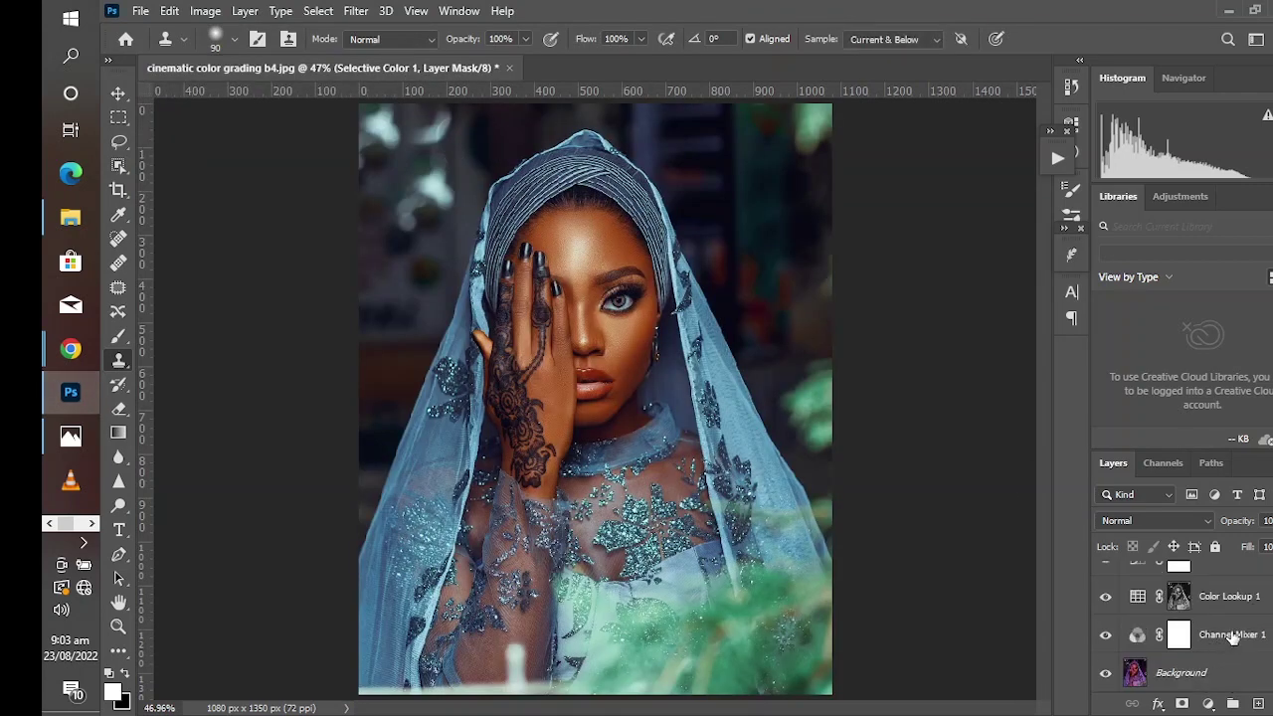
shift+click(1233, 636)
drag(1239, 632, 1233, 703)
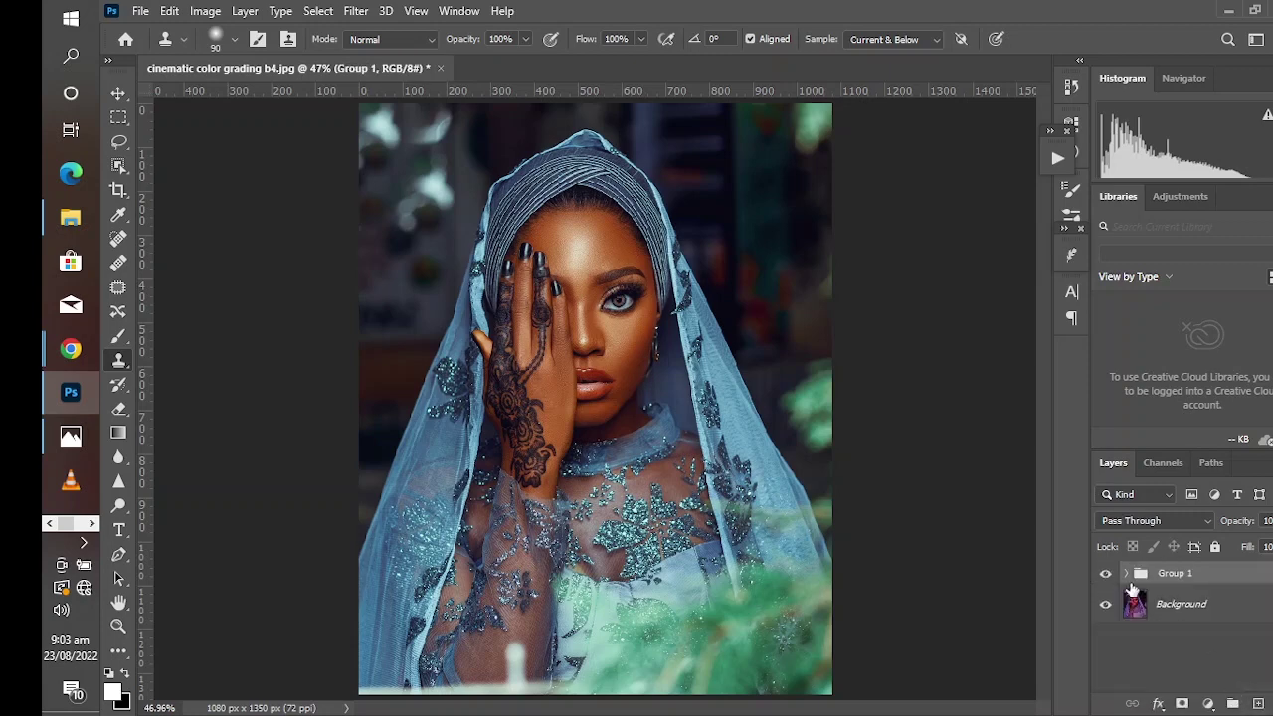
click(1104, 573)
click(1208, 703)
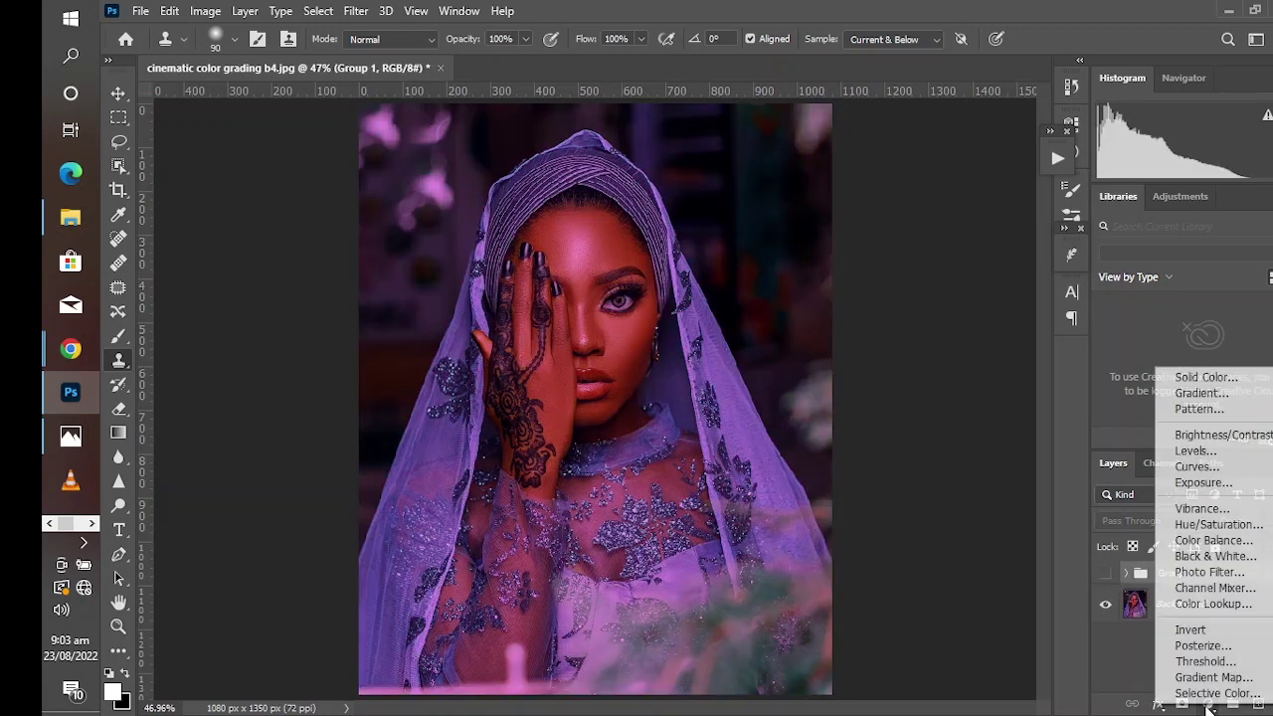
Add a Color Lookup layer that loads the exported cinematic color grading b4.CUBE file
click(1212, 604)
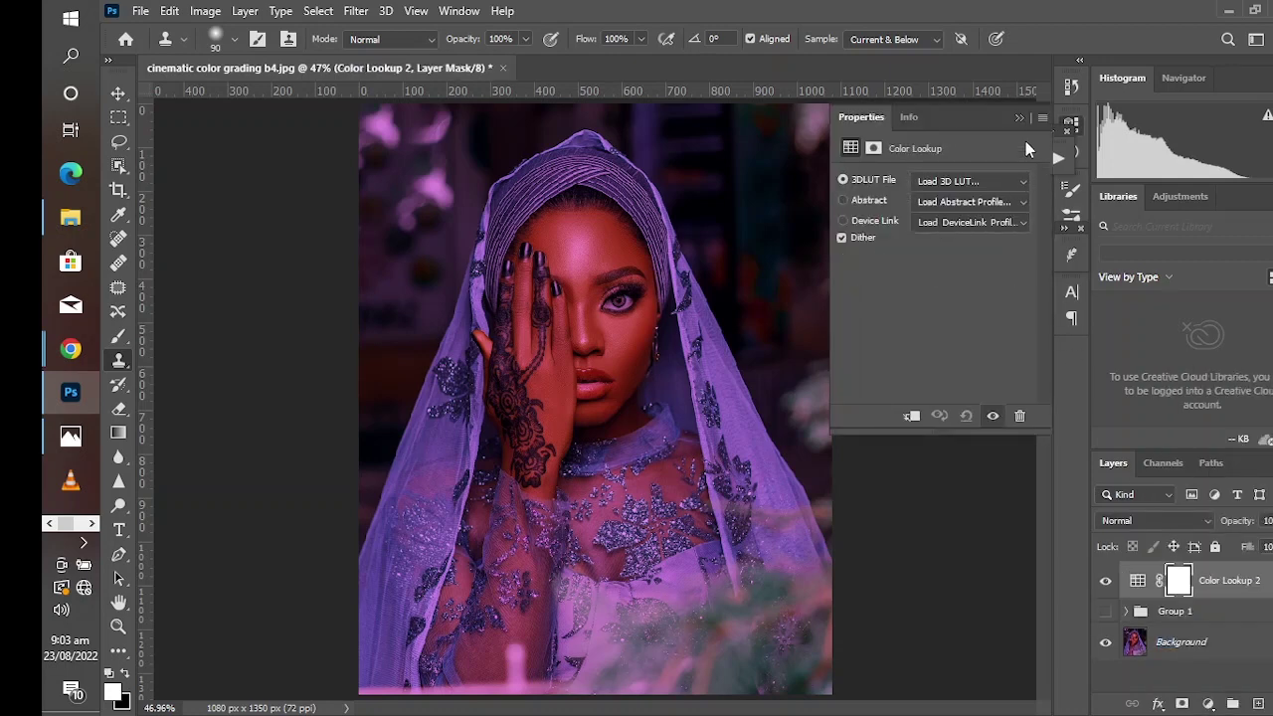
click(979, 181)
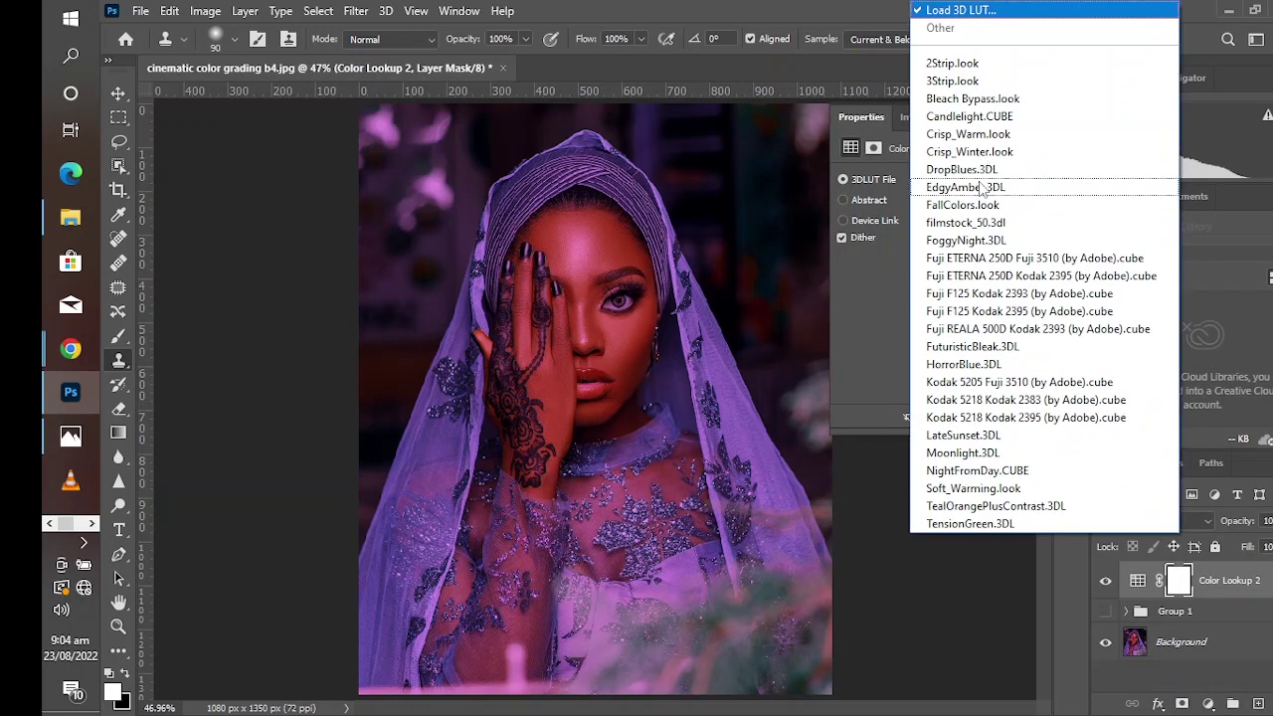
click(940, 12)
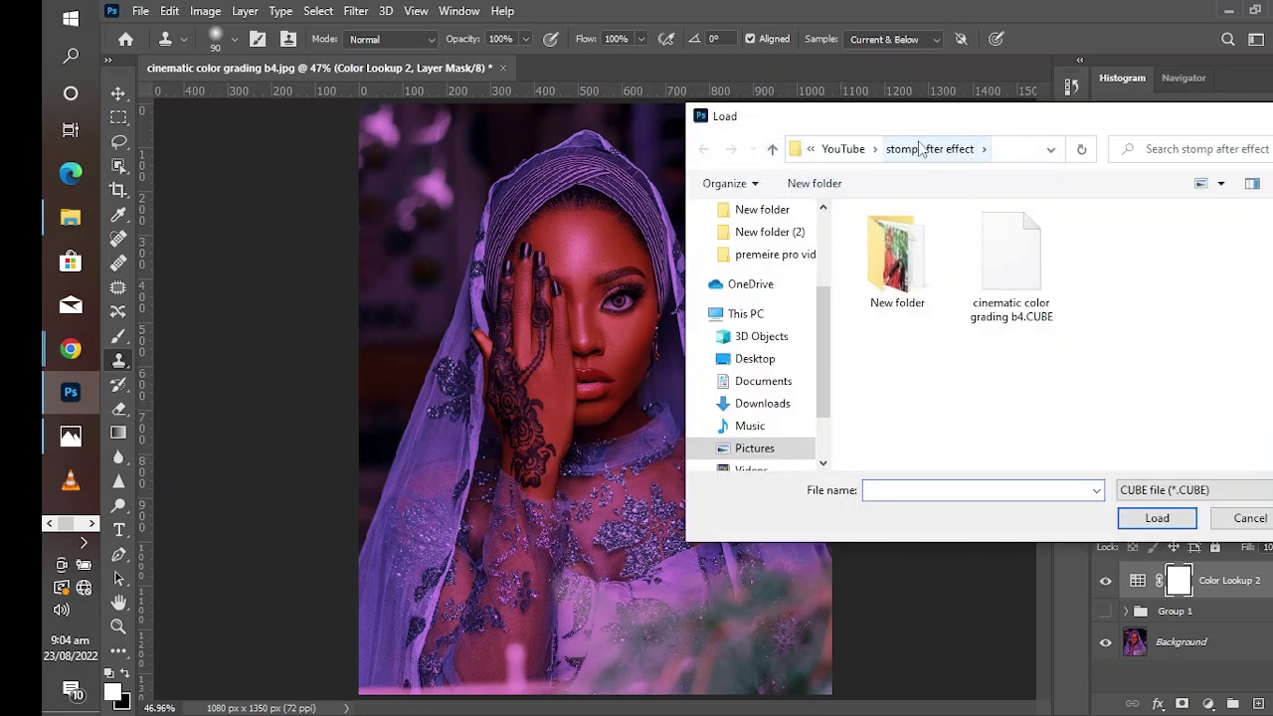
click(1011, 253)
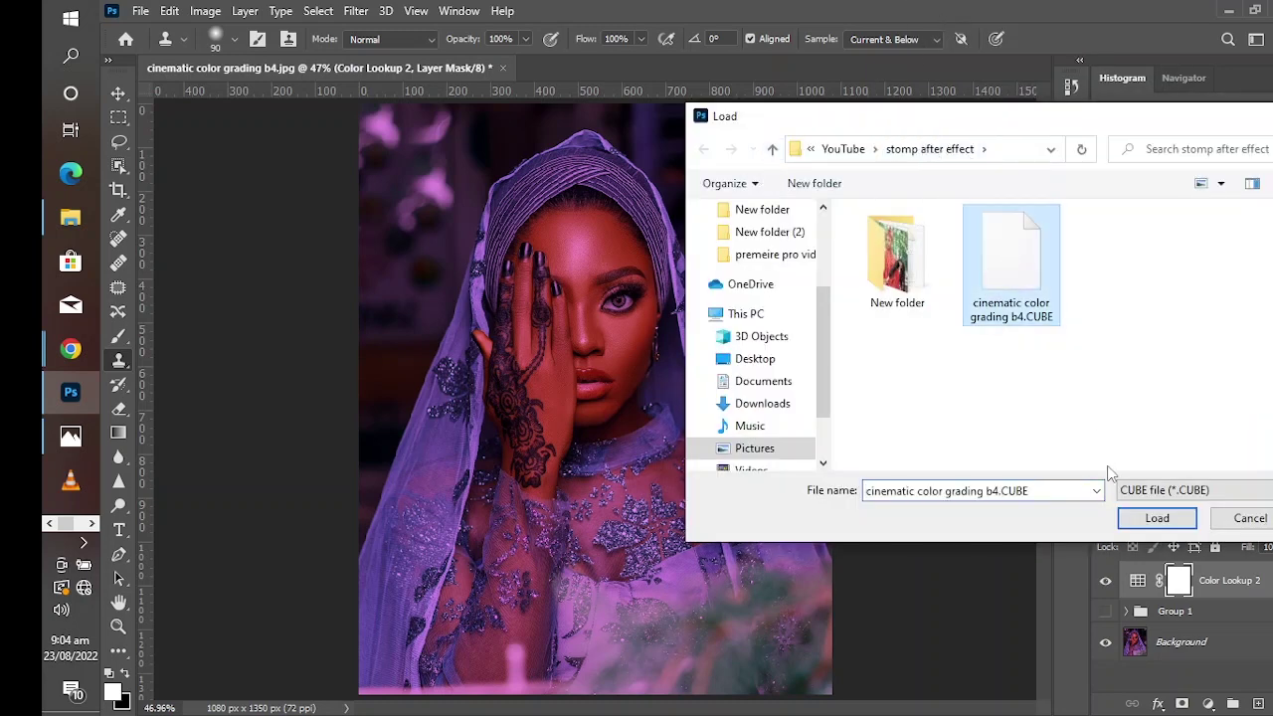
click(1129, 524)
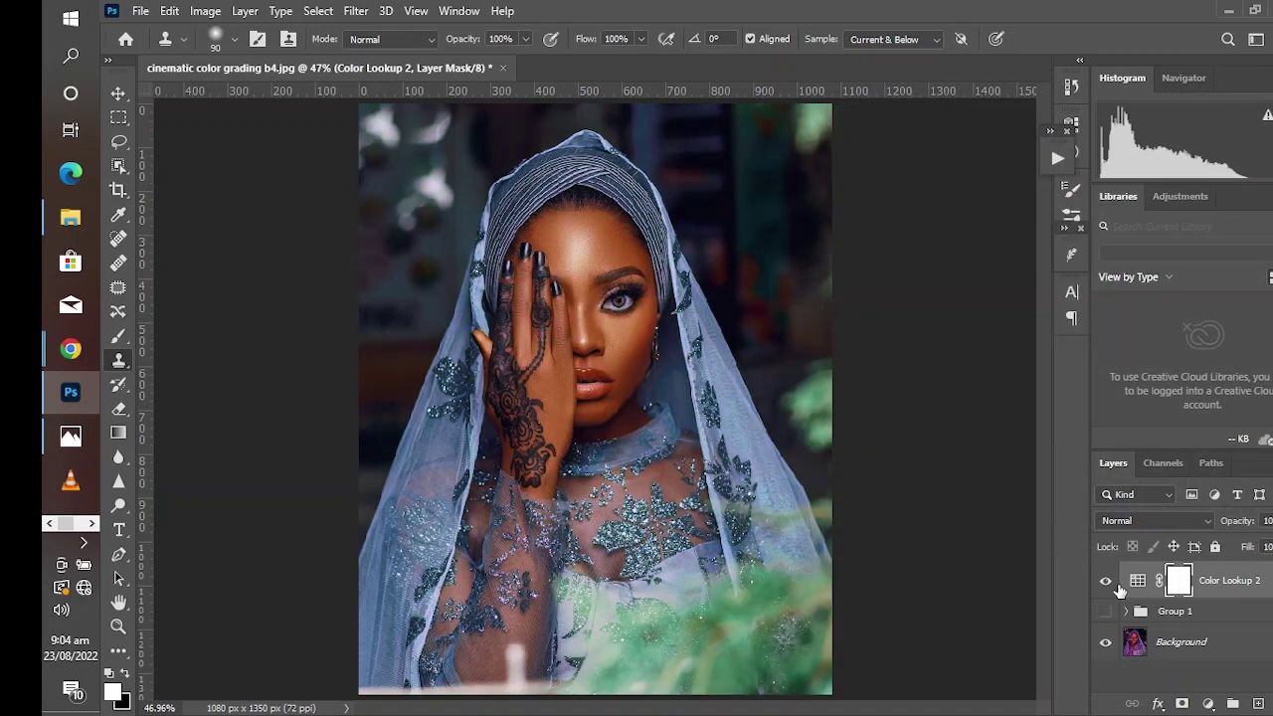
click(1106, 582)
click(1106, 584)
click(1106, 584)
click(1106, 584)
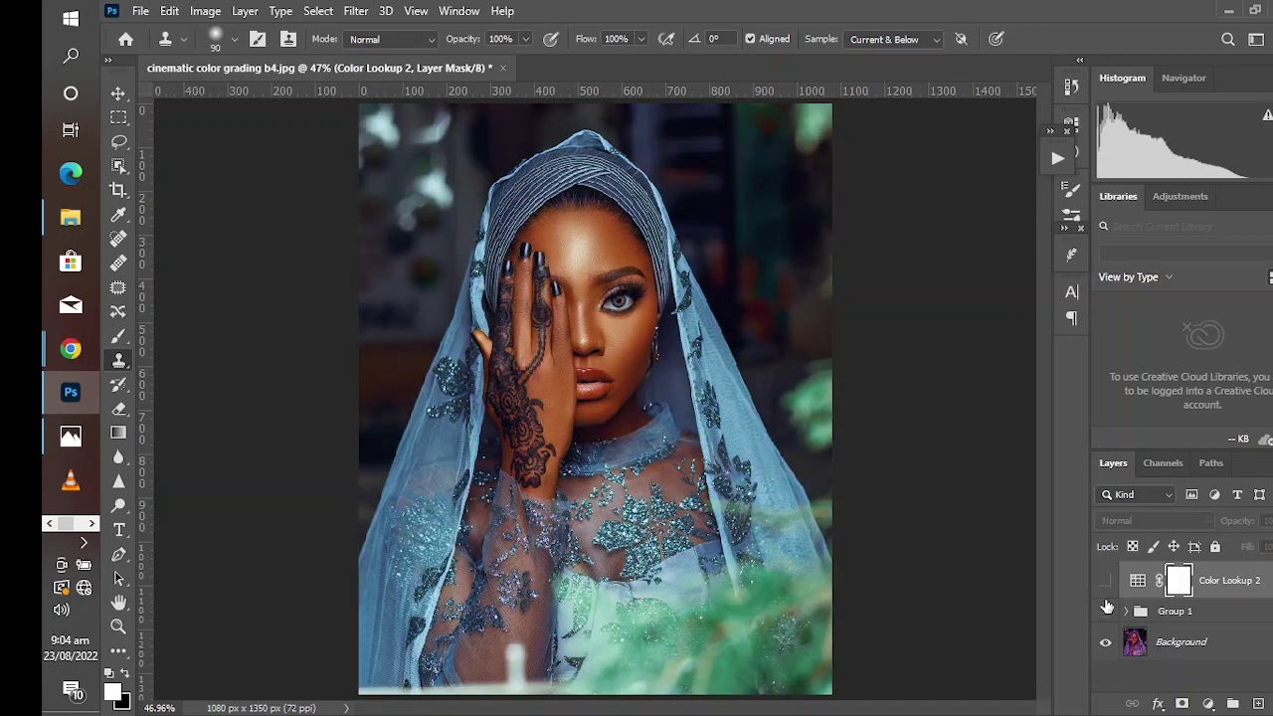
click(1106, 585)
click(1106, 584)
click(1106, 585)
click(1106, 585)
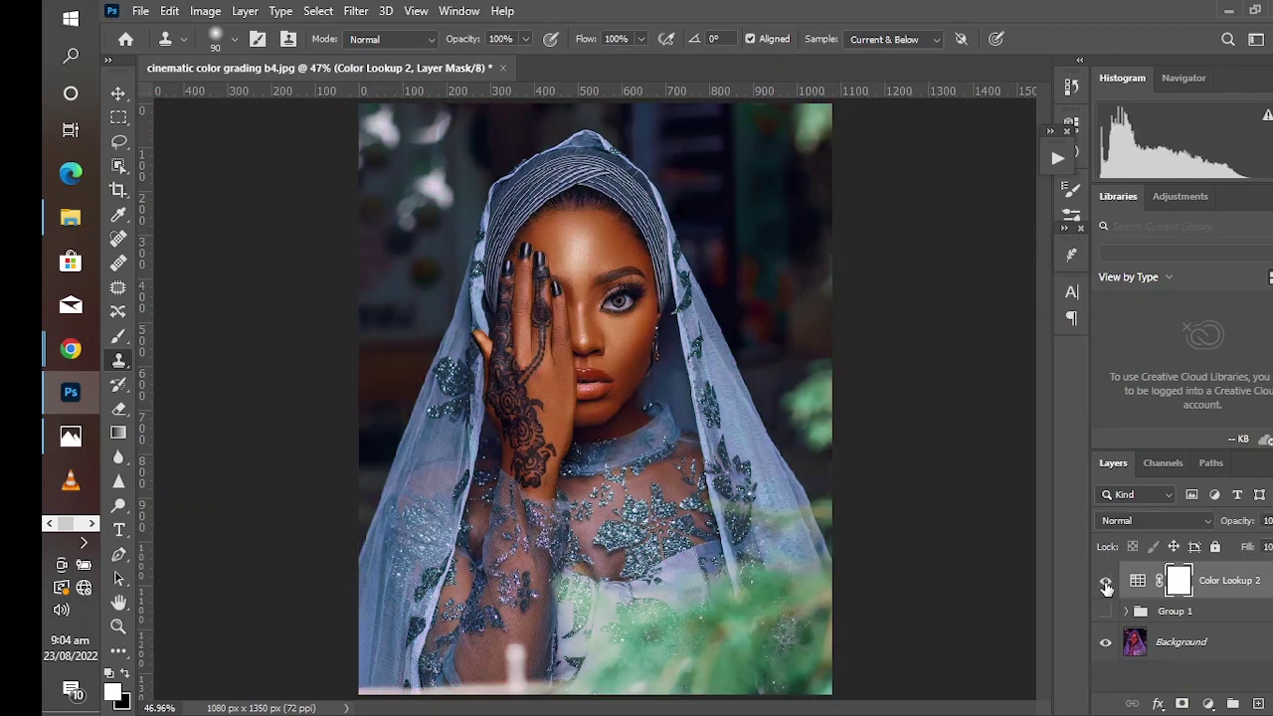